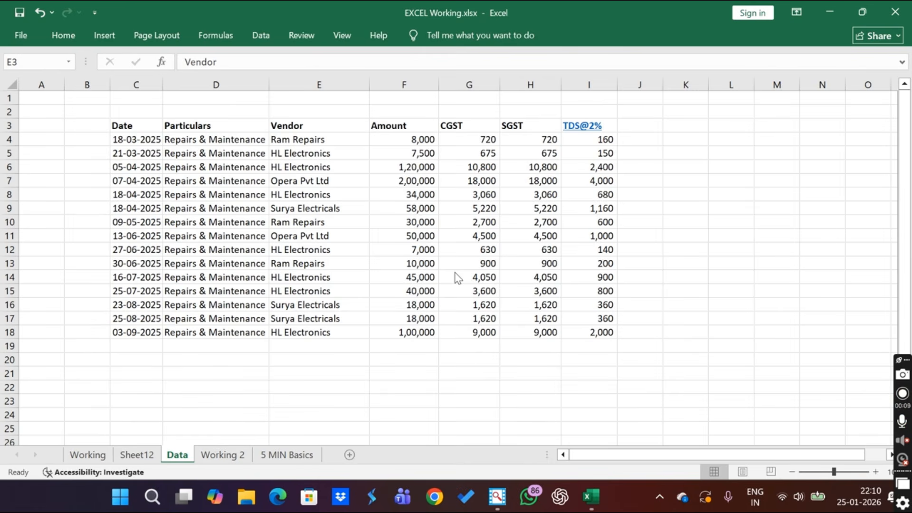
# Step: Add filters to the table's header row and show only the Opera Pvt Ltd rows in the Vendor column
pyautogui.click(170, 127)
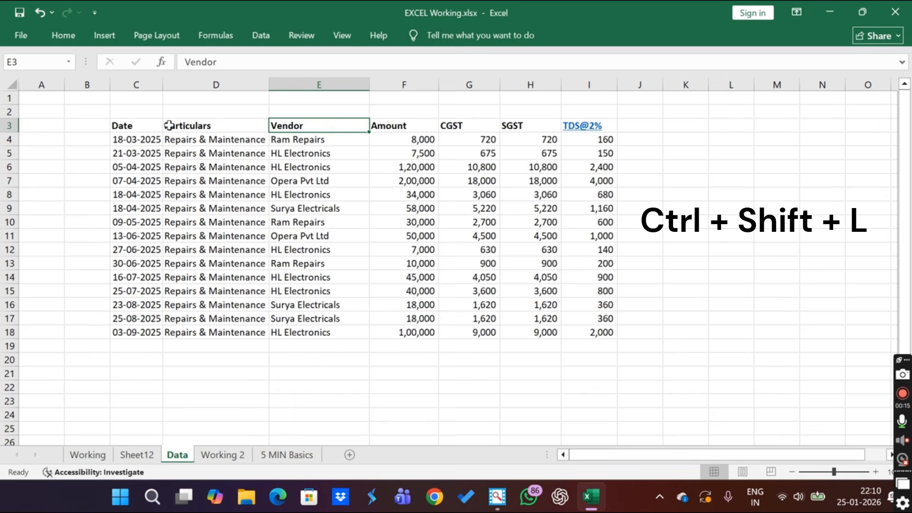
pyautogui.hotkey('ctrl', 'shift', 'l')
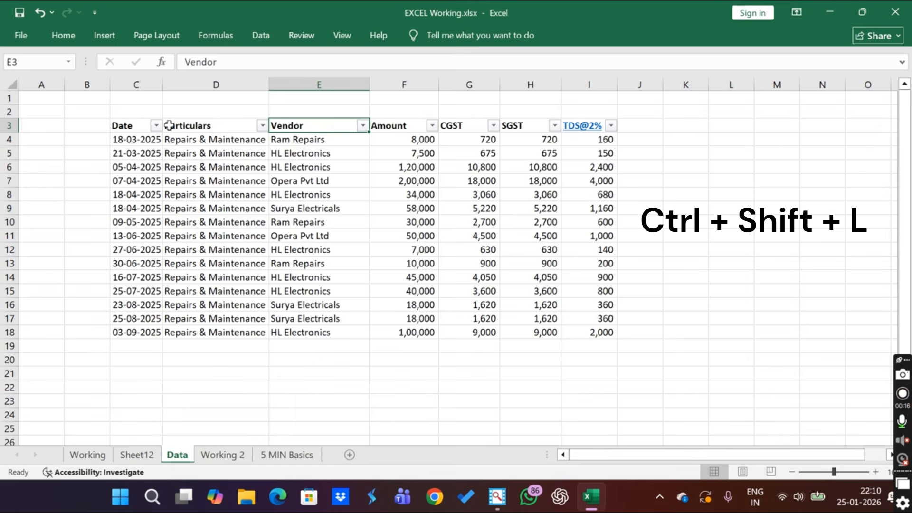
pyautogui.click(364, 126)
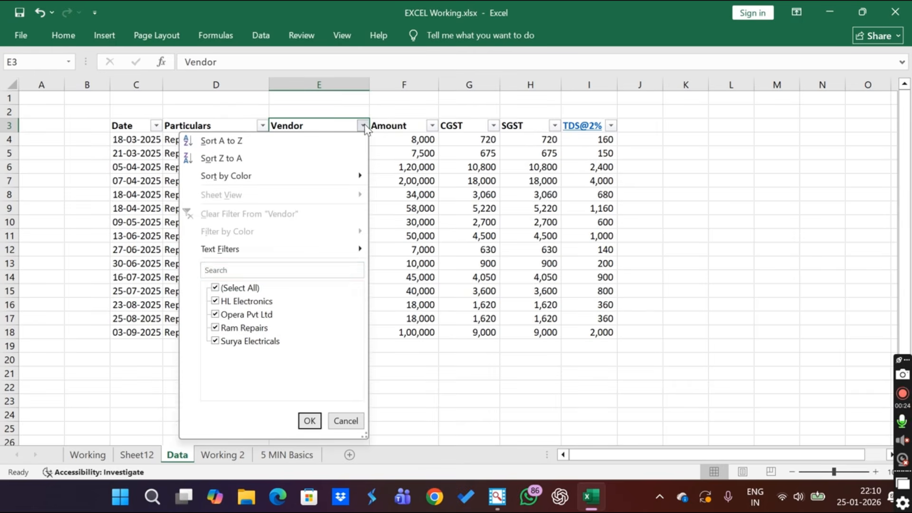
pyautogui.click(250, 291)
pyautogui.click(238, 316)
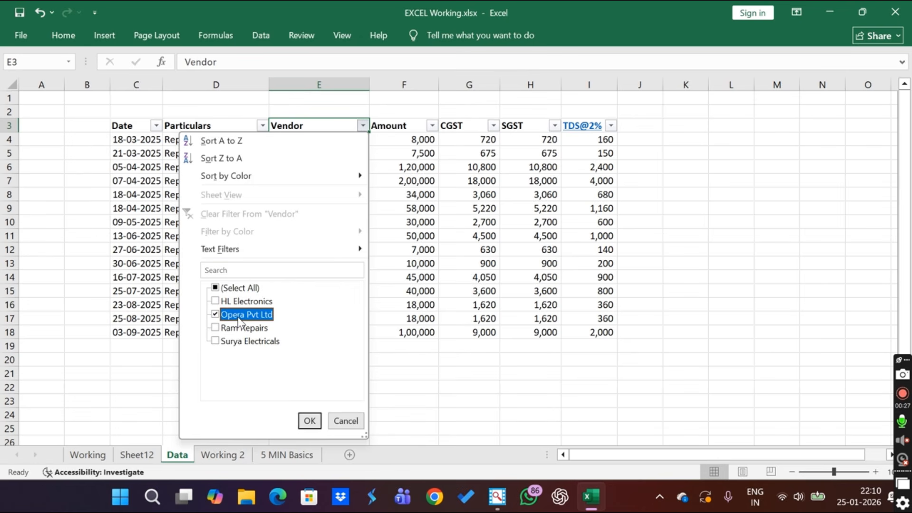
pyautogui.press('Return')
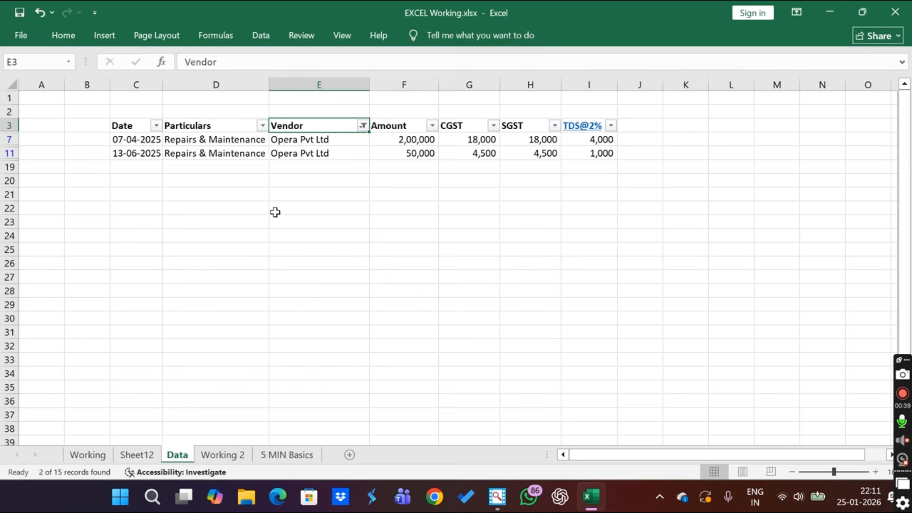
# Step: Clear the Vendor filter while keeping the filter controls on the header row
pyautogui.press('alt')
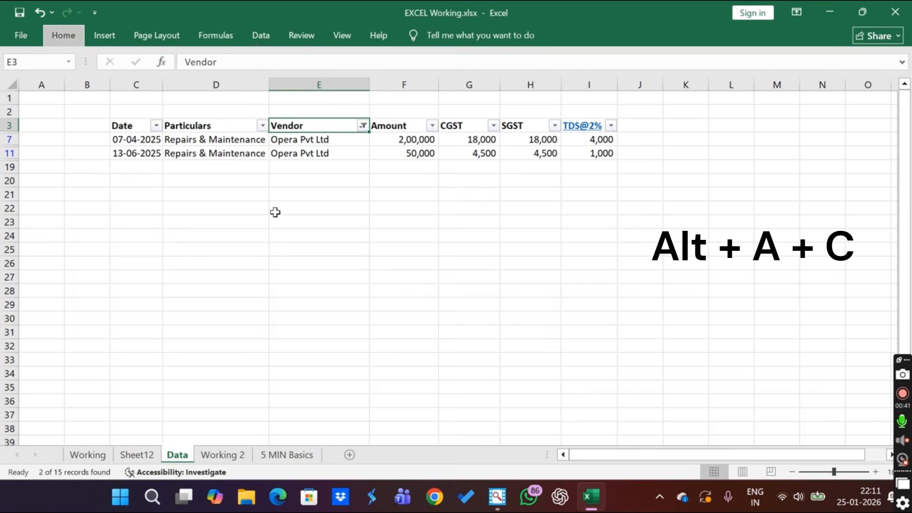
pyautogui.press('a')
pyautogui.press('c')
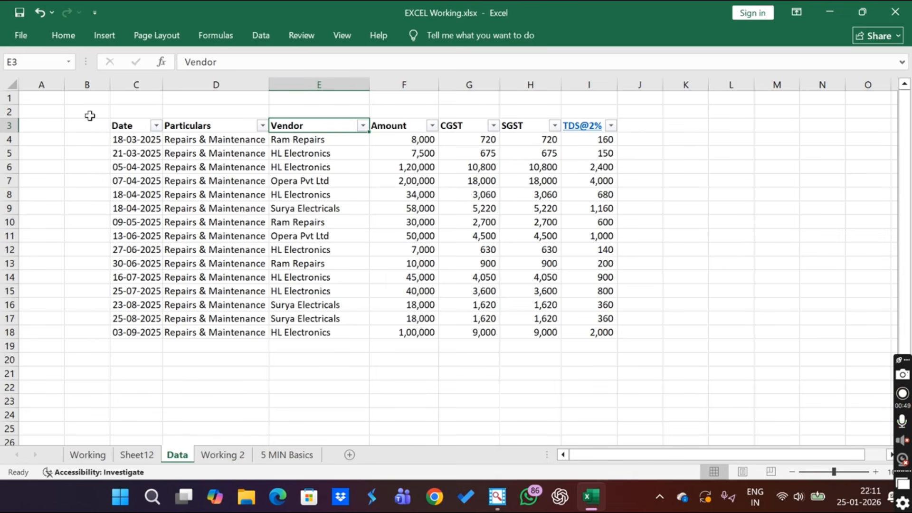
# Step: Sort the table by the Date column from newest to oldest
pyautogui.click(138, 126)
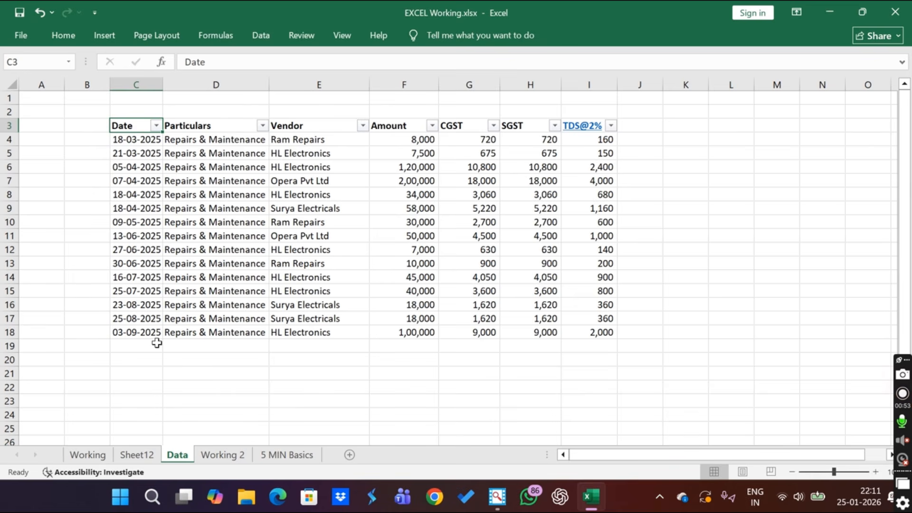
pyautogui.click(158, 125)
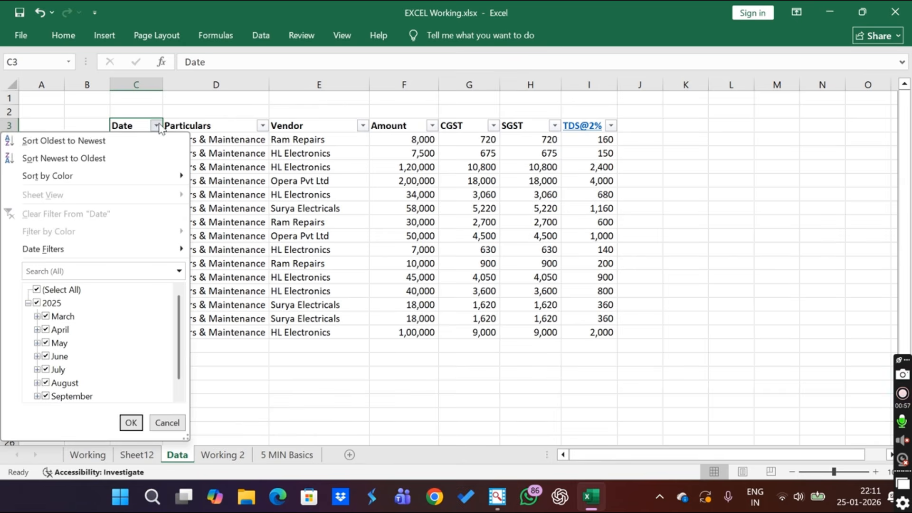
pyautogui.click(99, 158)
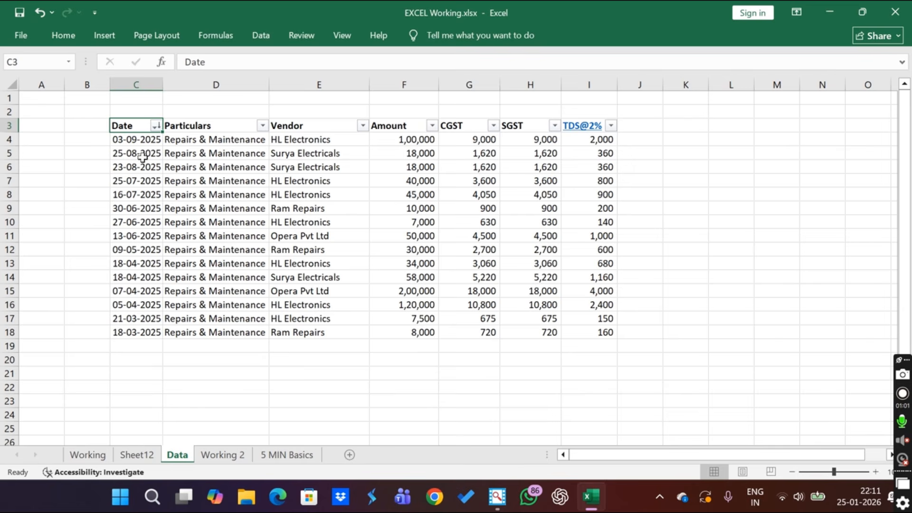
# Step: Sort the table by the Date column from oldest to newest
pyautogui.click(155, 125)
pyautogui.click(67, 140)
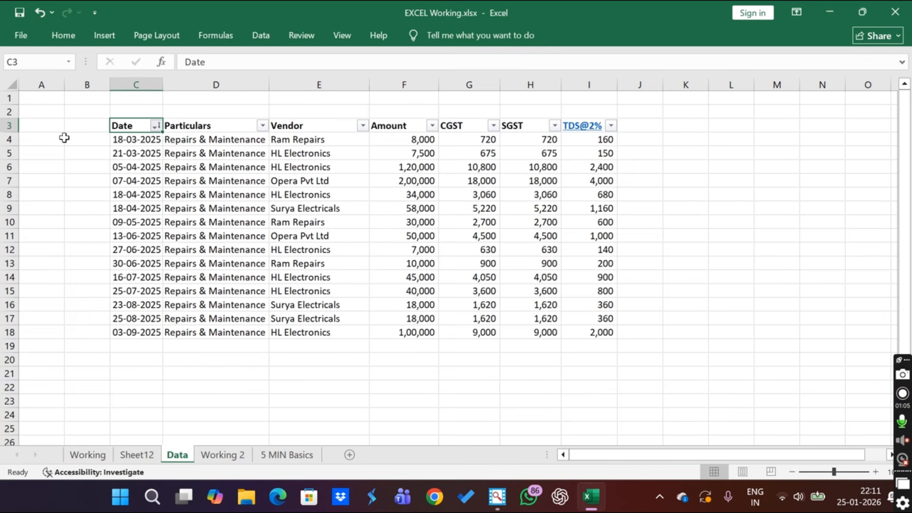
pyautogui.click(242, 181)
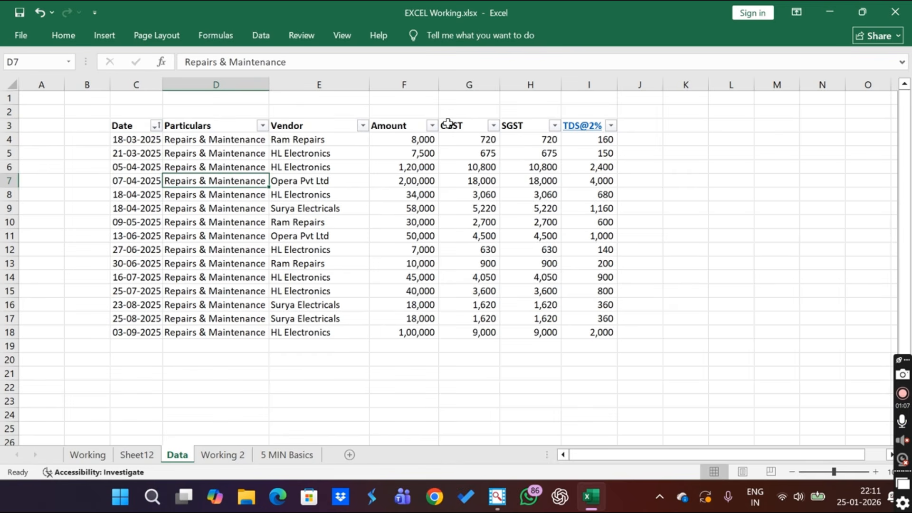
# Step: Filter the Amount column to values greater than 50000 and review the filtered amounts and their vendors
pyautogui.click(419, 127)
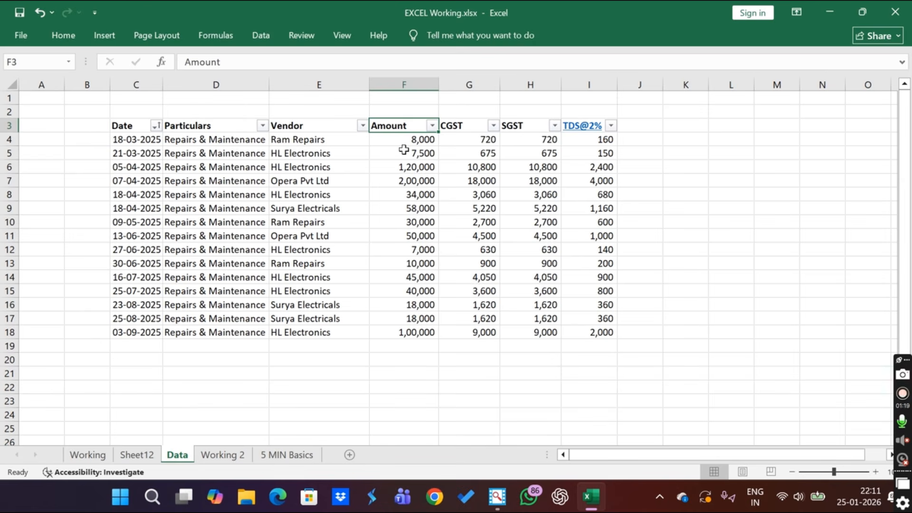
pyautogui.click(432, 126)
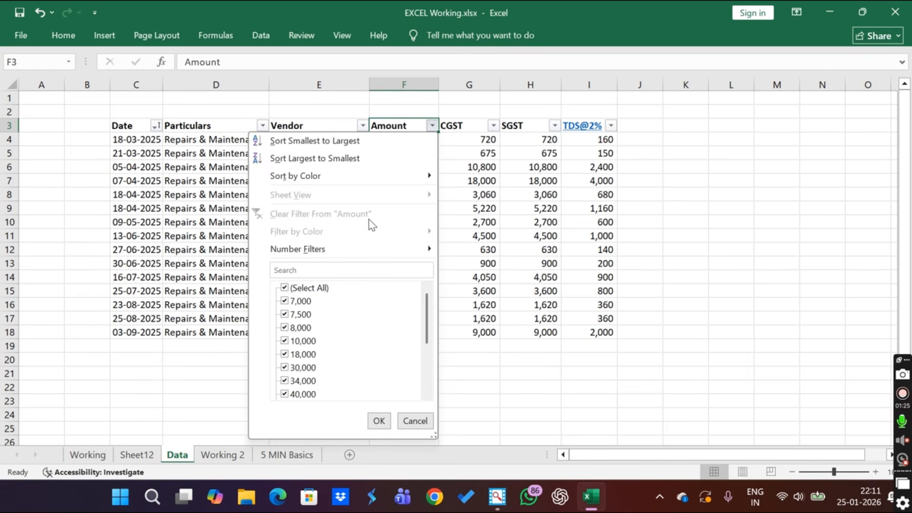
pyautogui.moveTo(349, 252)
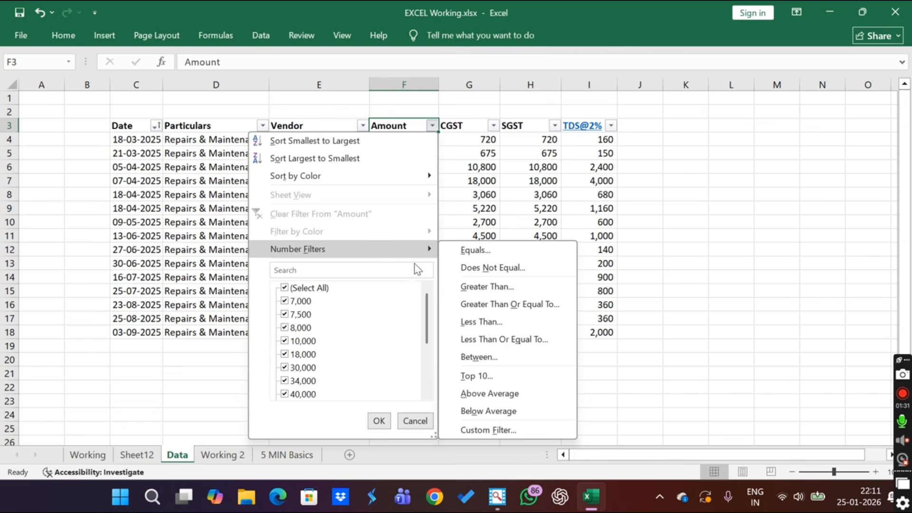
pyautogui.click(474, 287)
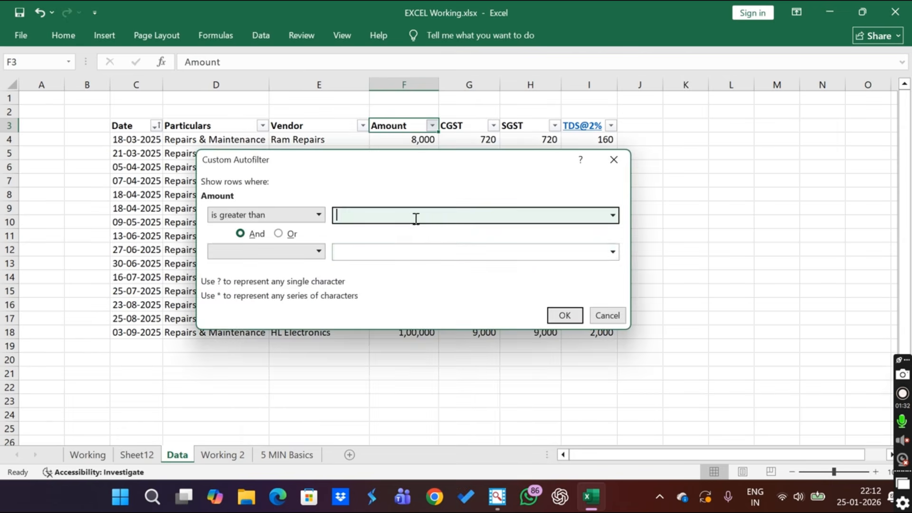
pyautogui.write('50000')
pyautogui.click(565, 315)
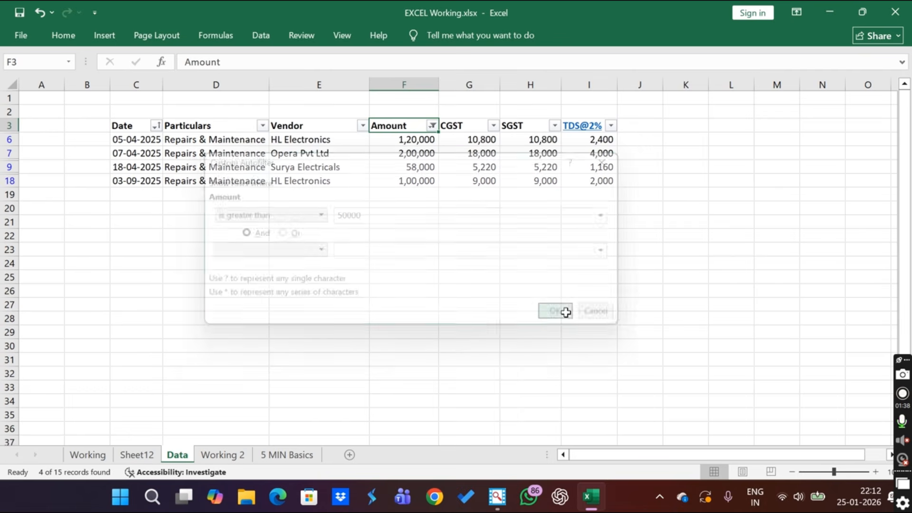
pyautogui.moveTo(387, 139); pyautogui.dragTo(390, 181)
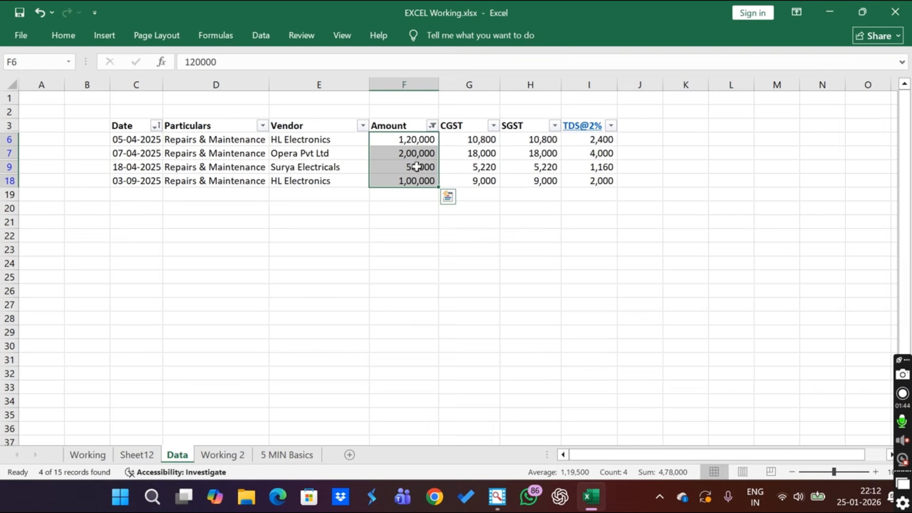
pyautogui.click(403, 139)
pyautogui.moveTo(403, 138); pyautogui.dragTo(405, 181)
pyautogui.click(316, 138)
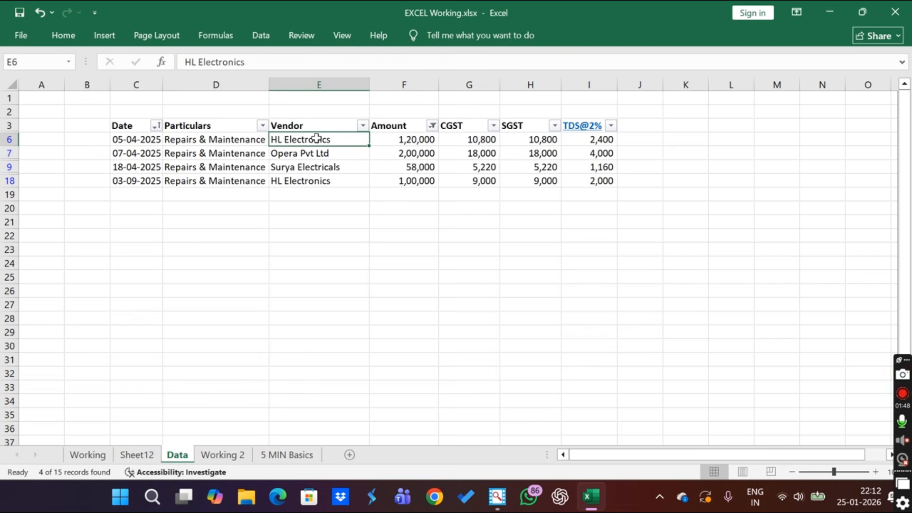
# Step: Clear the Amount column's number filter so that all table rows are shown
pyautogui.click(405, 127)
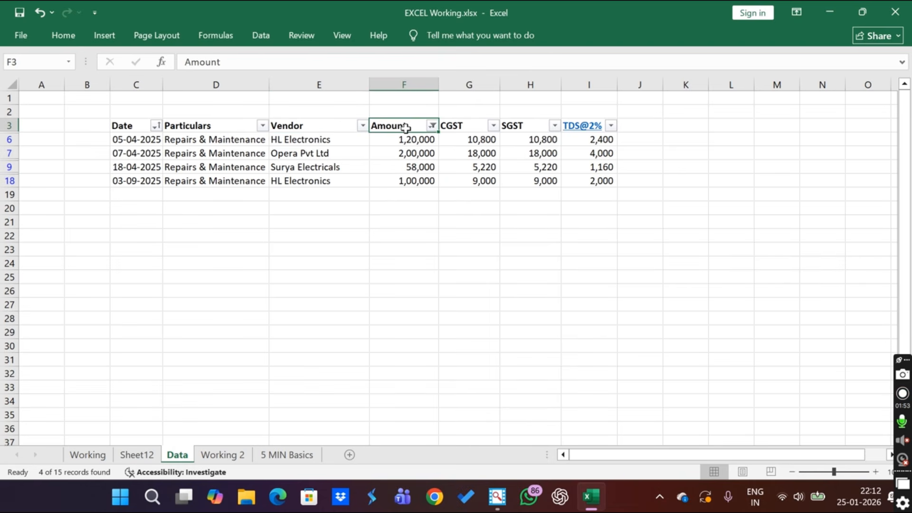
pyautogui.hotkey('alt', 'a')
pyautogui.press('c')
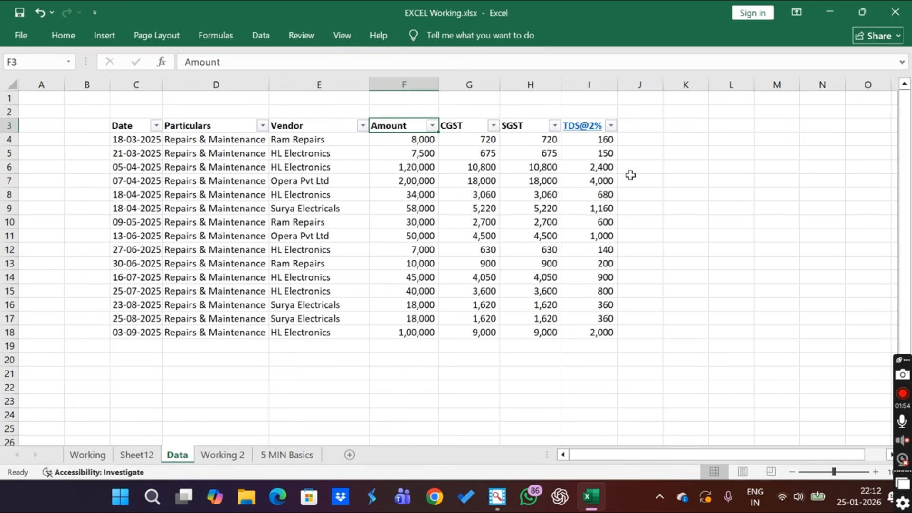
pyautogui.click(420, 345)
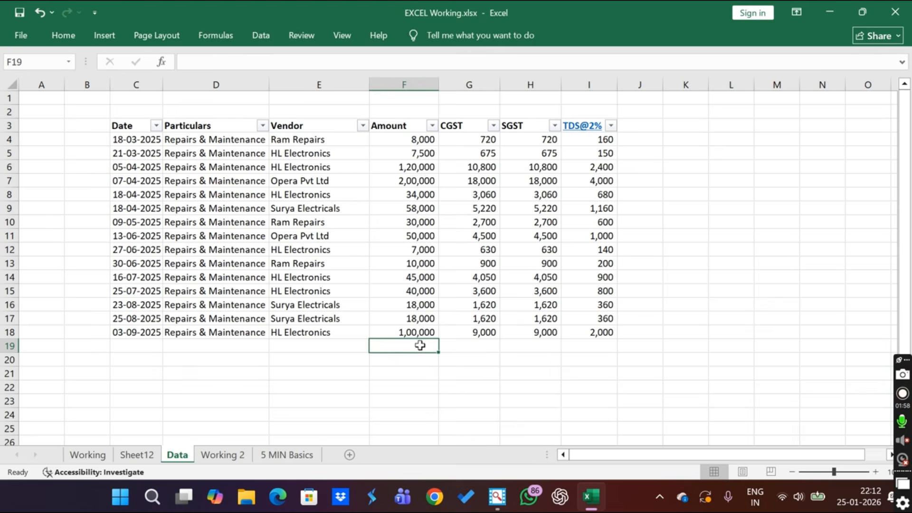
pyautogui.write('=s')
pyautogui.press('BackSpace')
pyautogui.press('BackSpace')
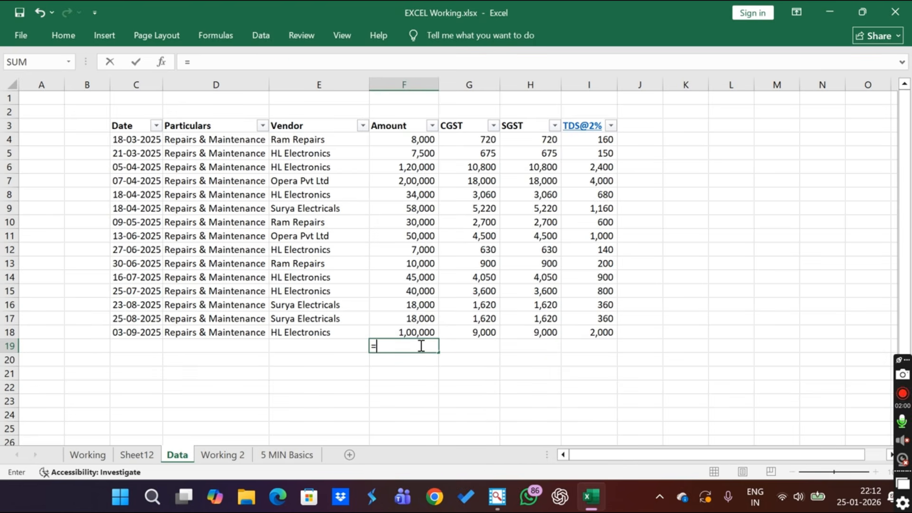
pyautogui.press('Escape')
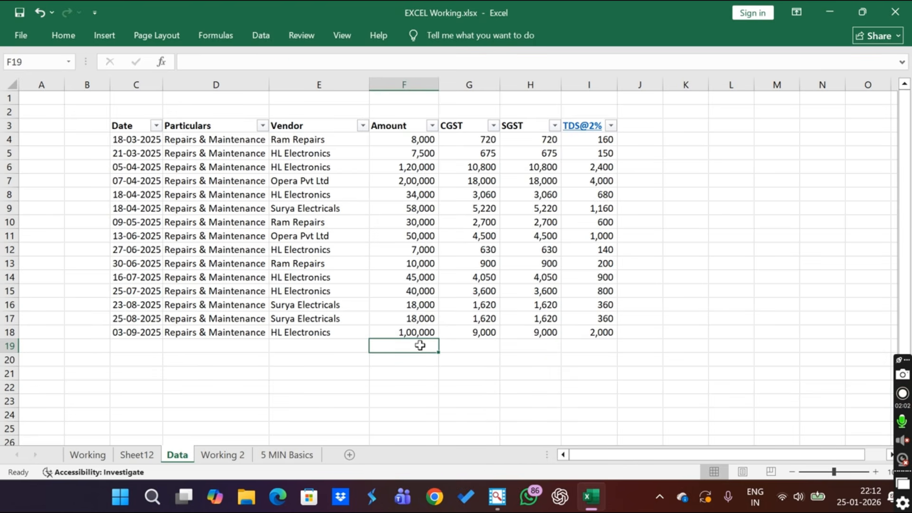
# Step: Total the Amount column in cell F19 by applying AutoSum to F4:F18
pyautogui.hotkey('alt', '=')
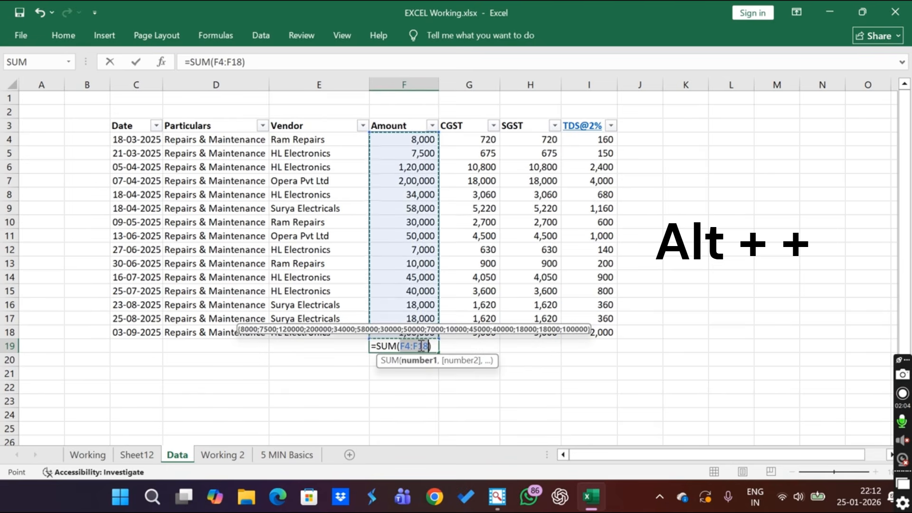
pyautogui.press('Return')
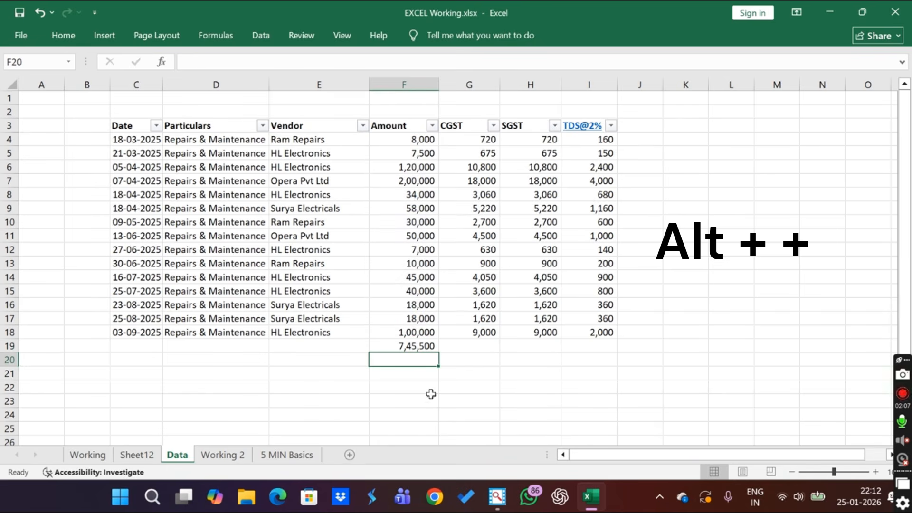
pyautogui.click(462, 342)
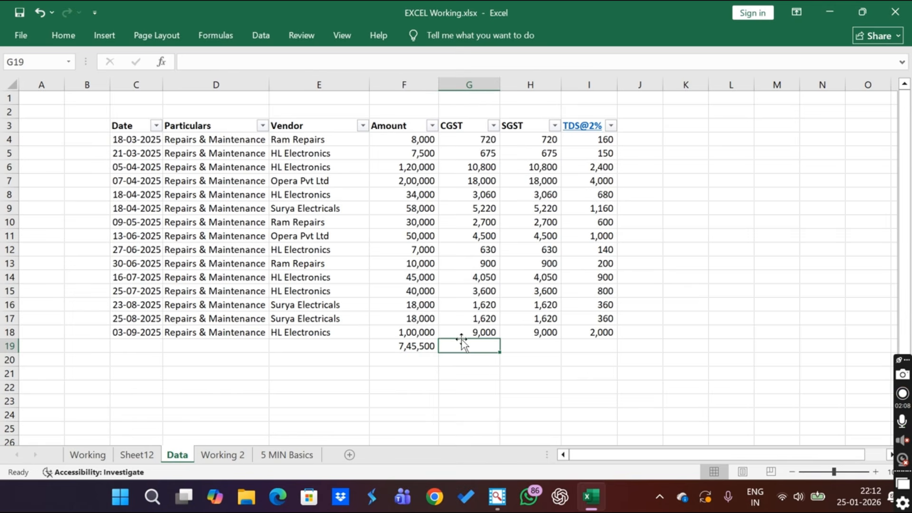
pyautogui.click(424, 344)
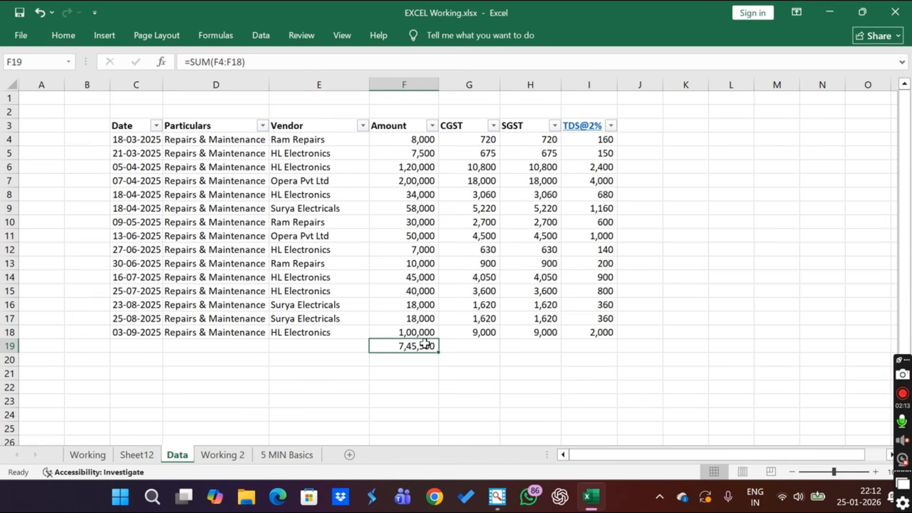
# Step: Copy the Amount total in F19 and paste only its formula into G19 with Paste Special to total the CGST column
pyautogui.click(476, 349)
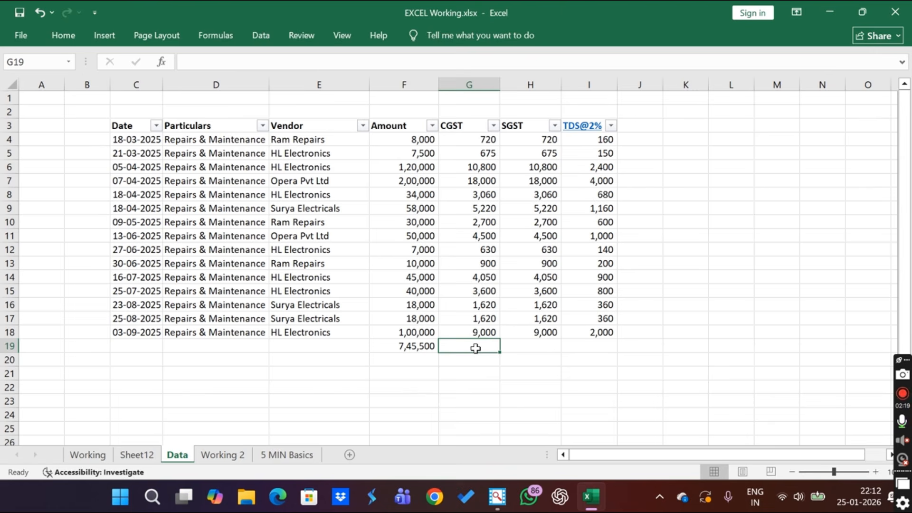
pyautogui.press('Left')
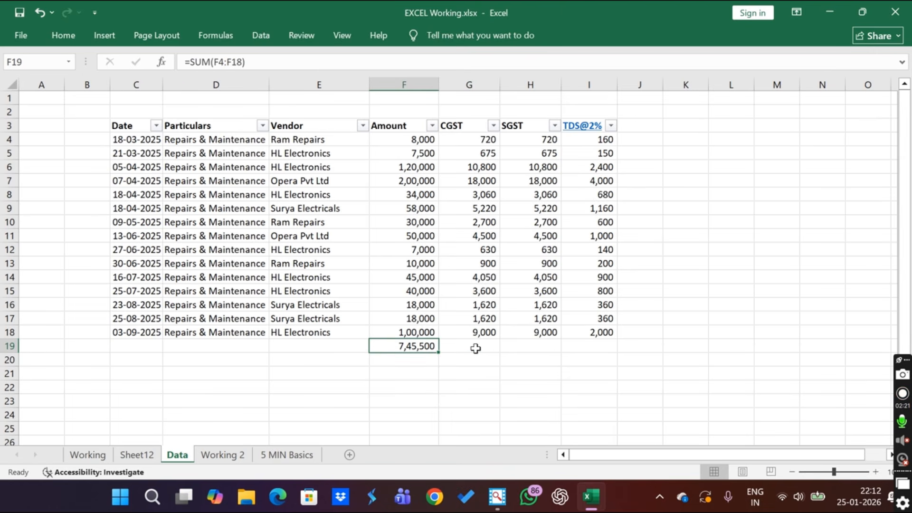
pyautogui.hotkey('ctrl', 'c')
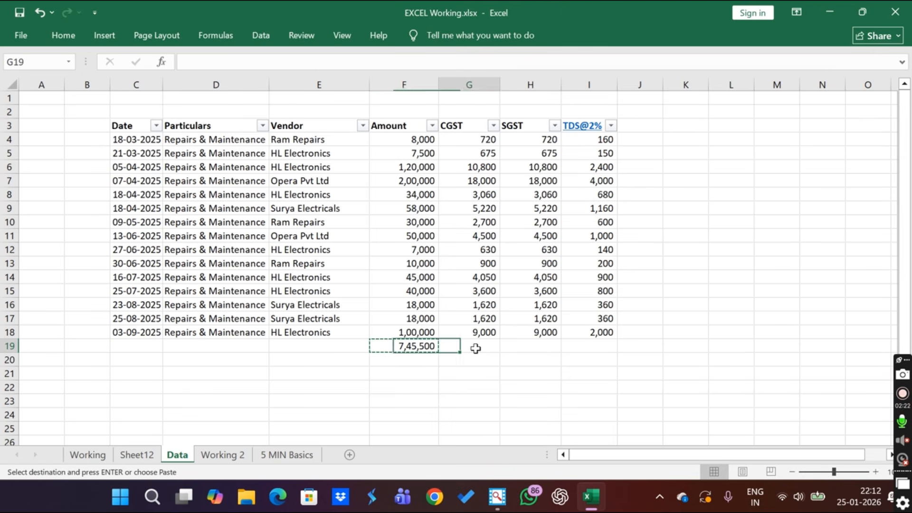
pyautogui.press('Right')
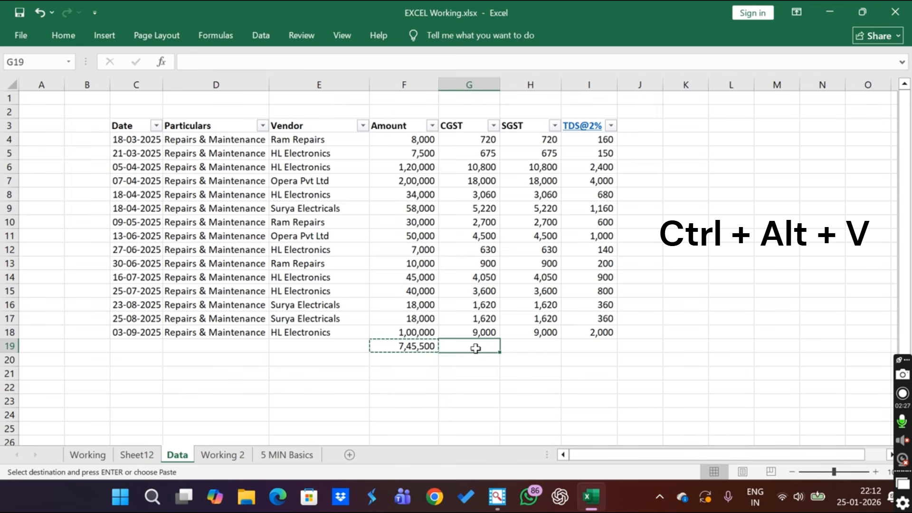
pyautogui.hotkey('ctrl', 'alt', 'v')
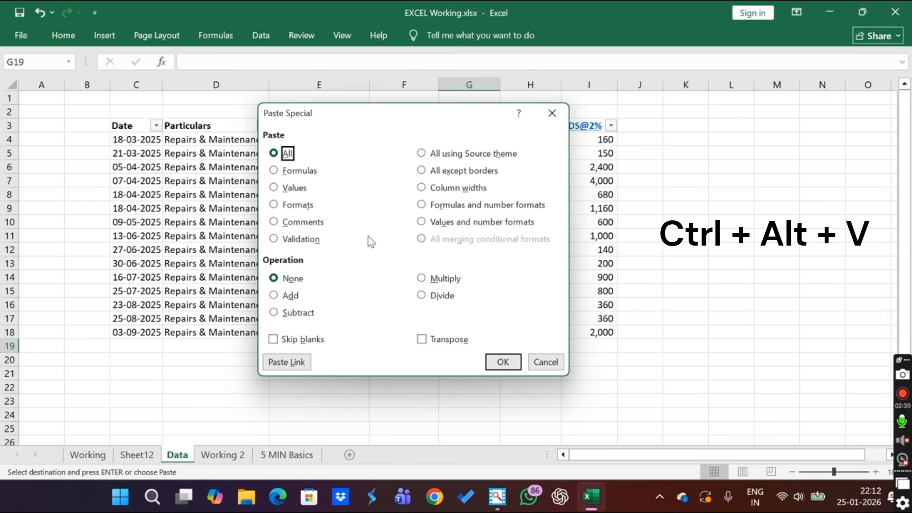
pyautogui.press('f')
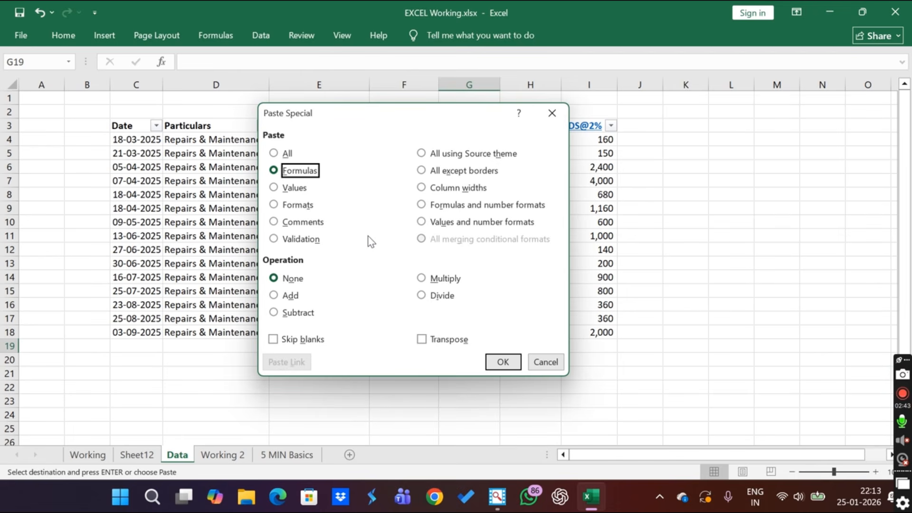
pyautogui.press('Return')
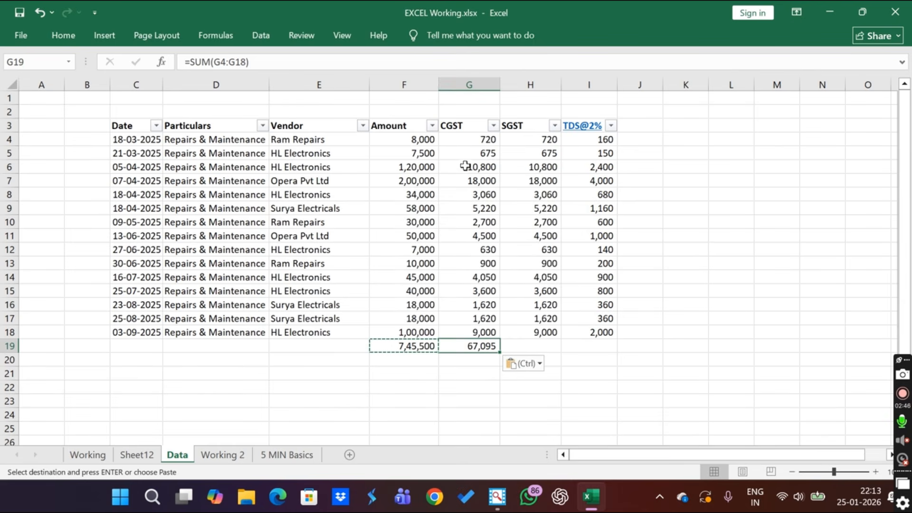
# Step: Check the CGST total by selecting G4:G18 and reading the selection's sum
pyautogui.click(461, 151)
pyautogui.press('Up')
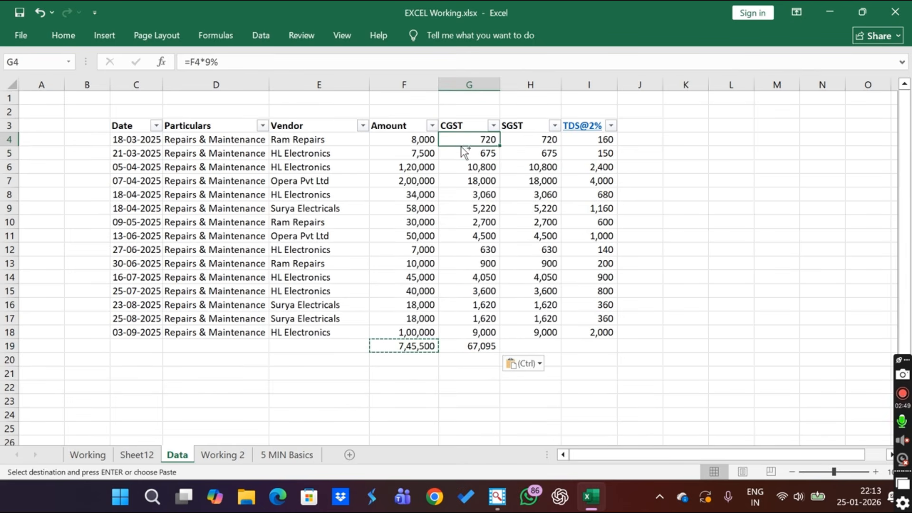
pyautogui.hotkey('ctrl', 'shift', 'Down')
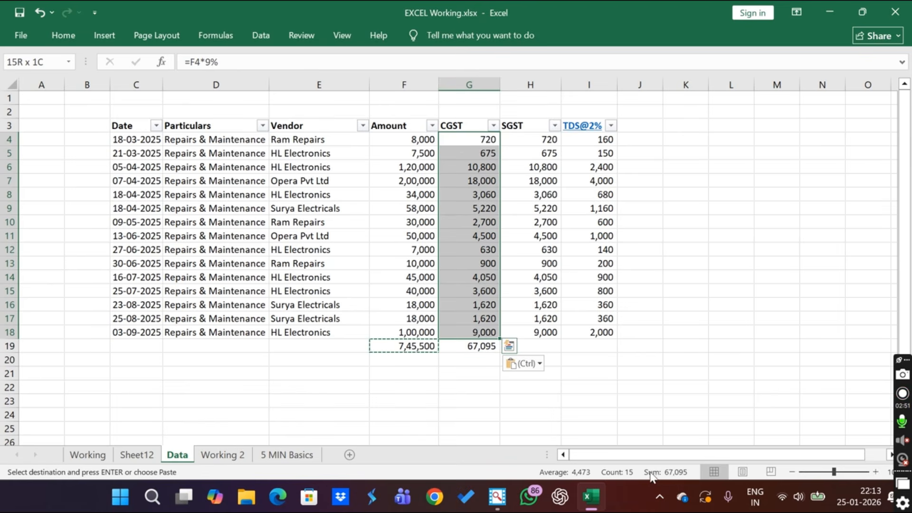
pyautogui.click(429, 389)
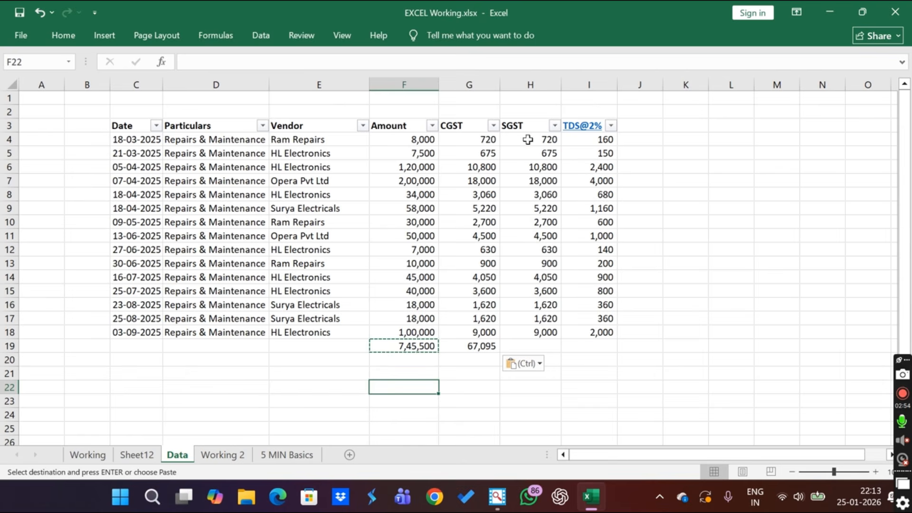
pyautogui.click(584, 166)
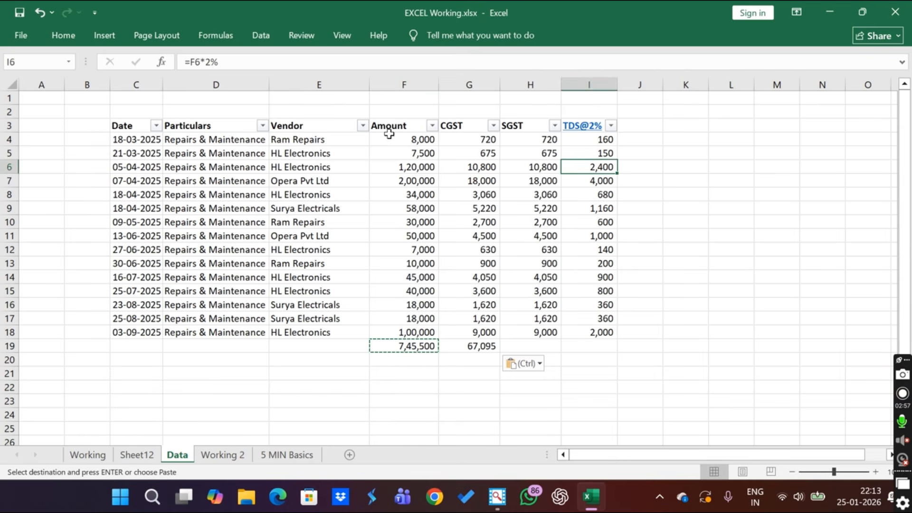
# Step: Filter the Vendor column to show only HL Electronics
pyautogui.click(363, 127)
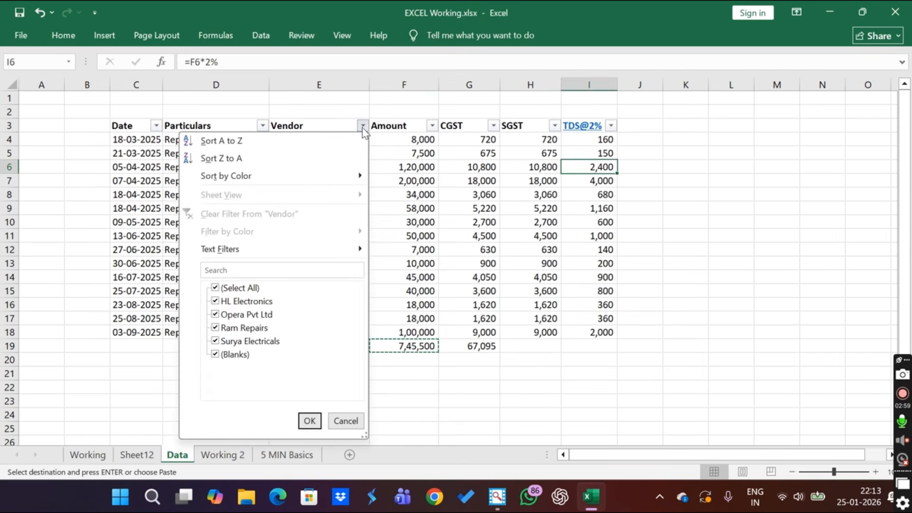
pyautogui.click(233, 288)
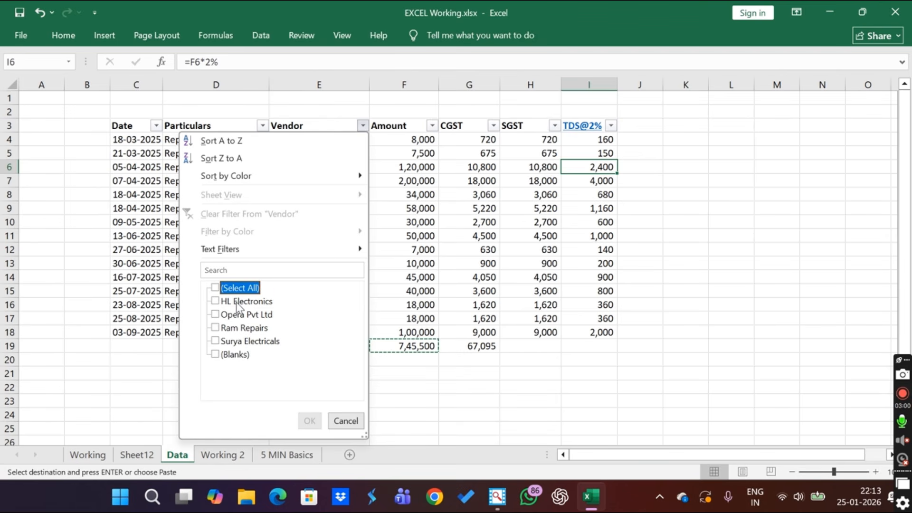
pyautogui.click(236, 302)
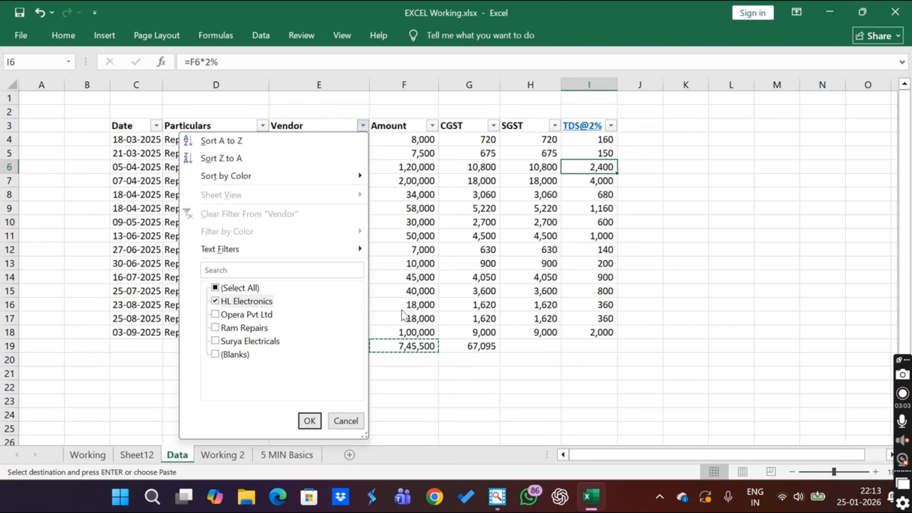
pyautogui.press('Return')
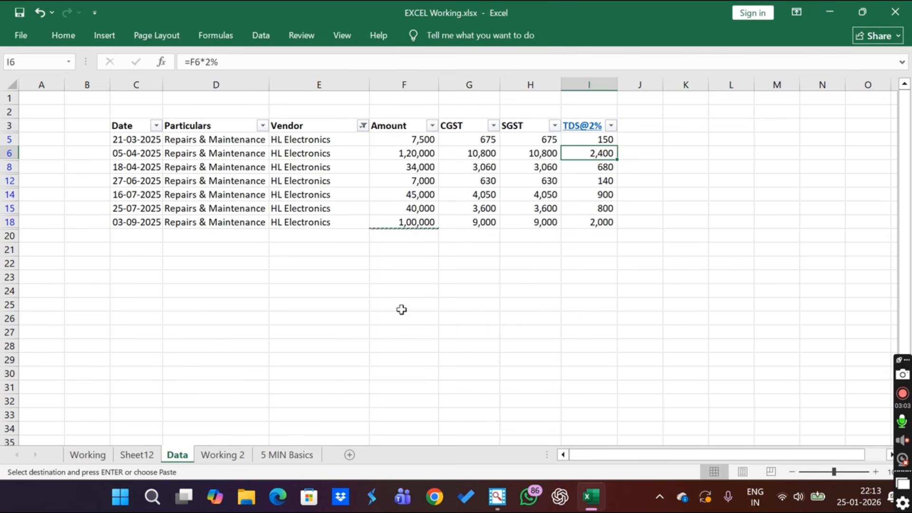
pyautogui.click(410, 244)
pyautogui.write('=')
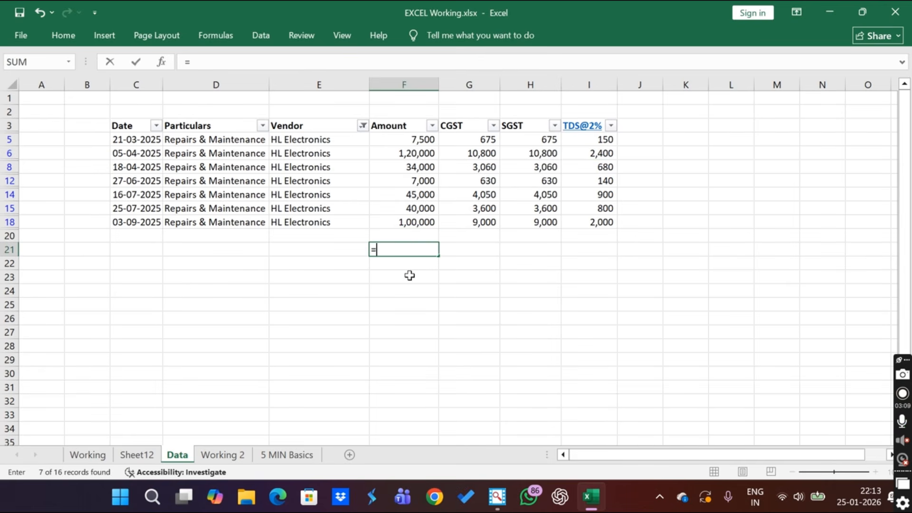
pyautogui.press('Escape')
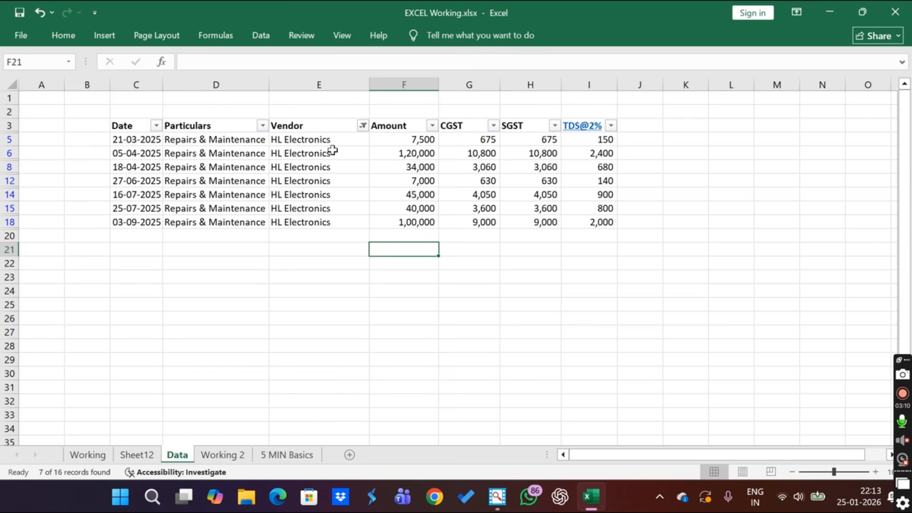
# Step: Change the Vendor filter to show only Opera Pvt Ltd
pyautogui.click(362, 126)
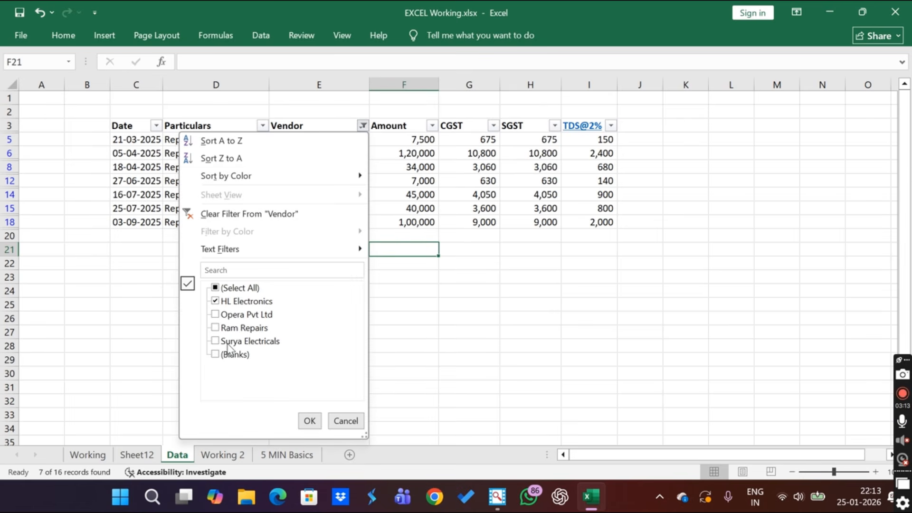
pyautogui.click(227, 288)
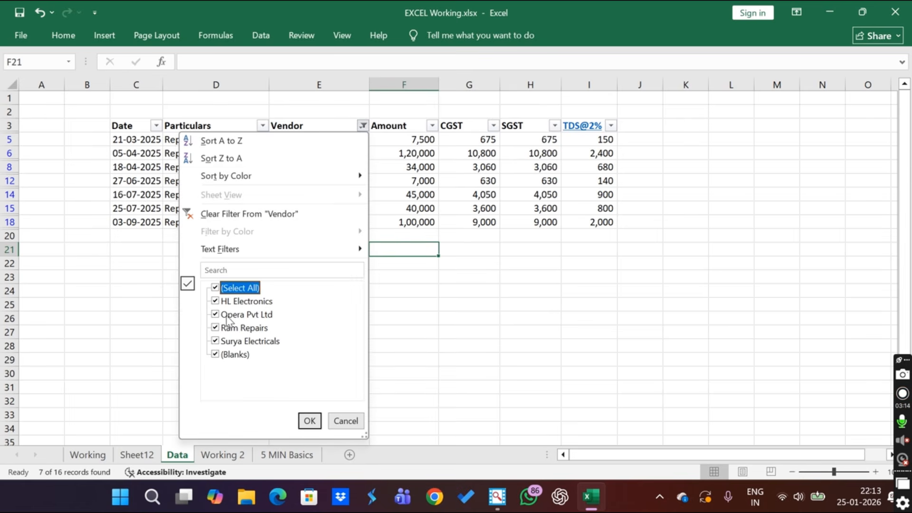
pyautogui.click(224, 289)
pyautogui.click(225, 315)
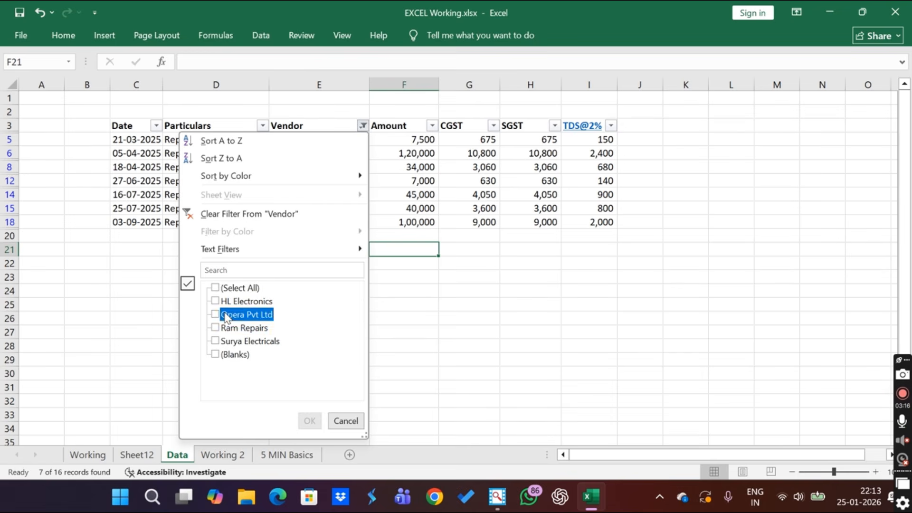
pyautogui.press('Return')
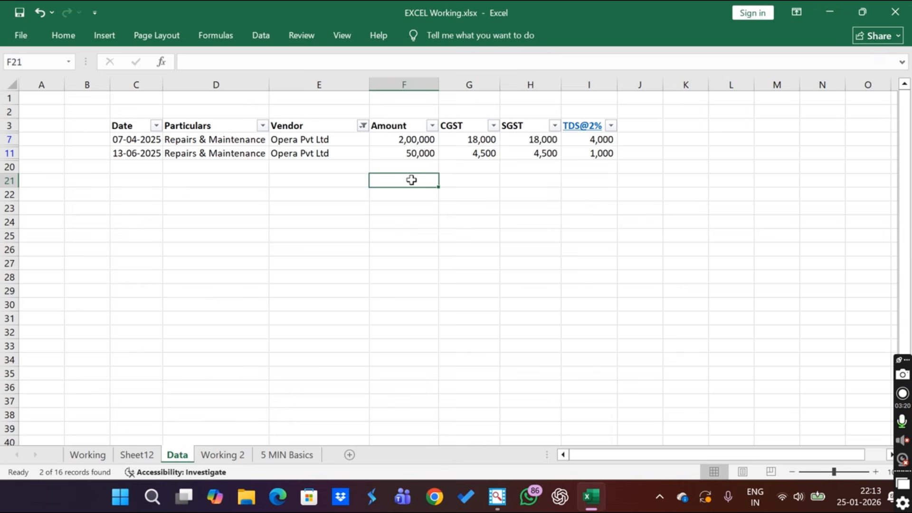
# Step: Enter a SUM formula in F21 covering the filtered Amount cells, F7:F11
pyautogui.write('=su')
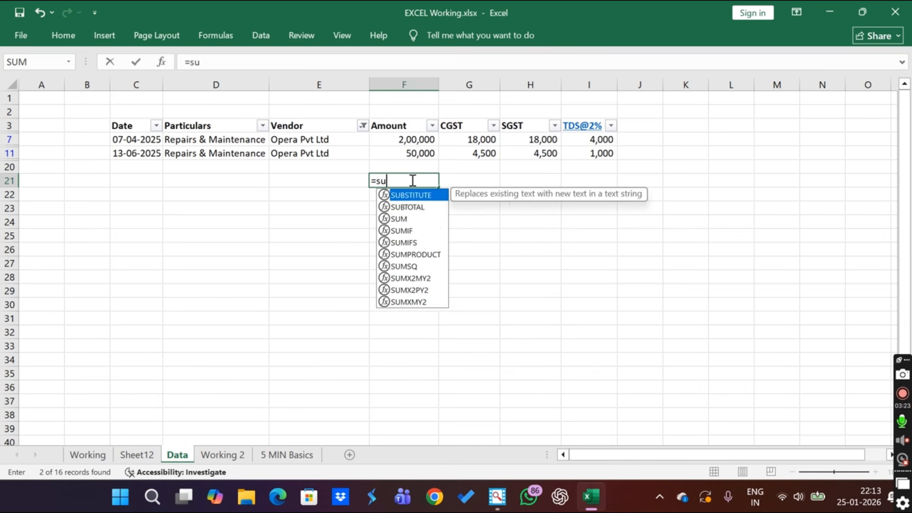
pyautogui.write('m(')
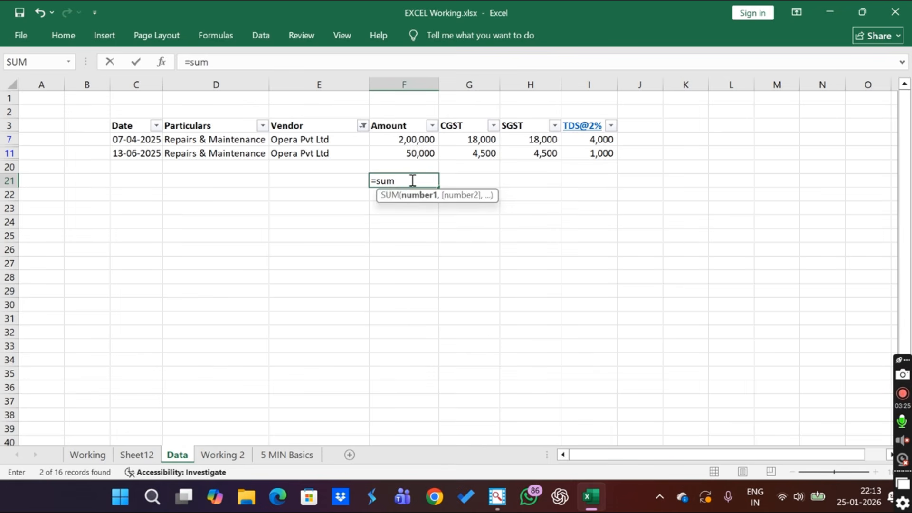
pyautogui.press('Up')
pyautogui.press('Up')
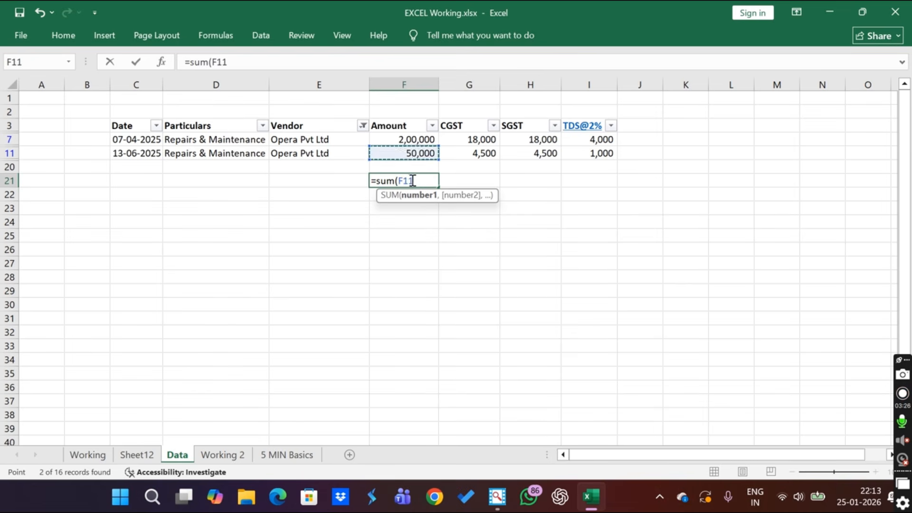
pyautogui.hotkey('shift', 'Down')
pyautogui.press('Return')
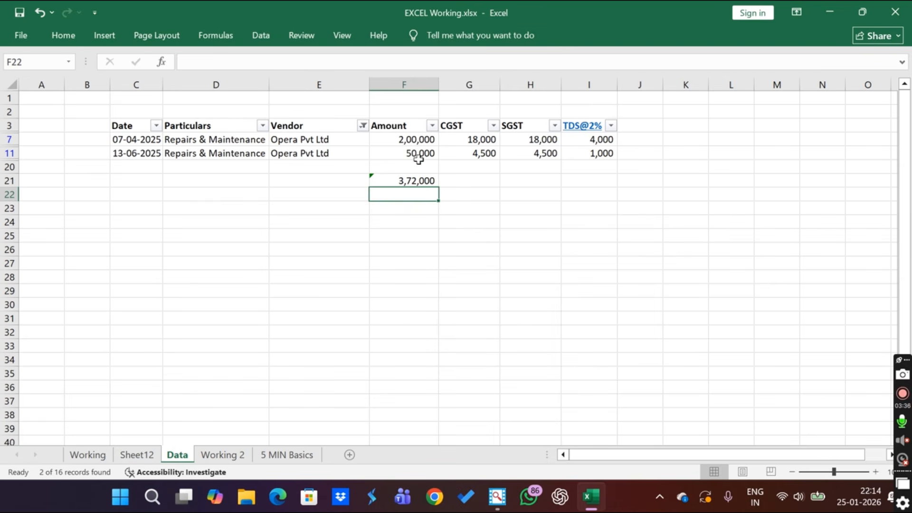
# Step: Clear the table's filter and select cell F2 above the Amount header
pyautogui.click(393, 126)
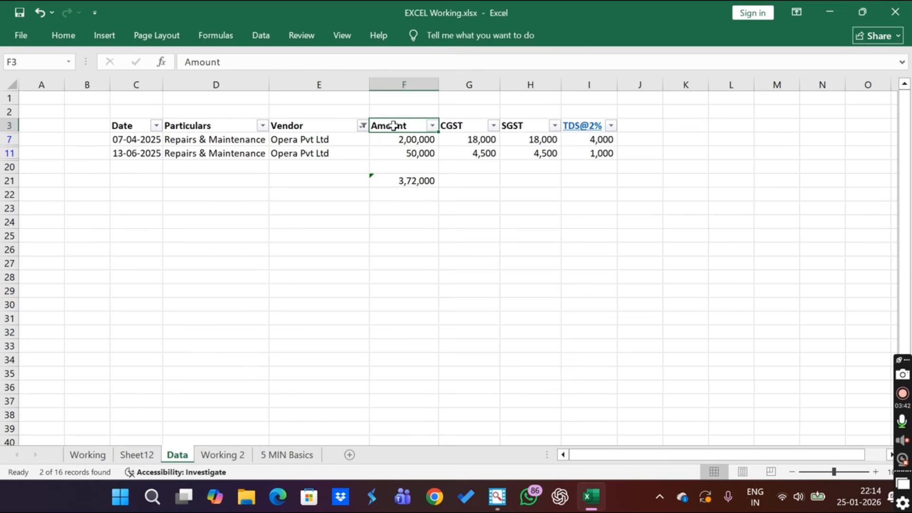
pyautogui.press('alt')
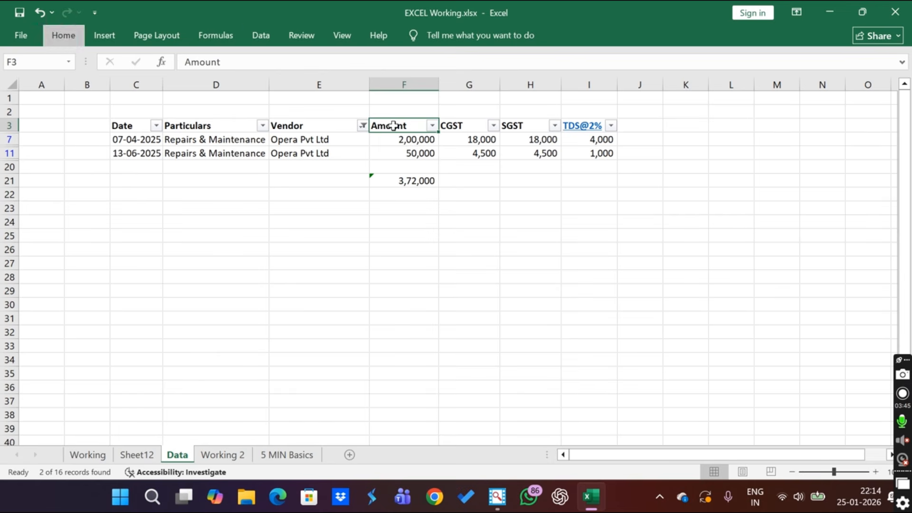
pyautogui.press('a')
pyautogui.press('c')
pyautogui.press('Up')
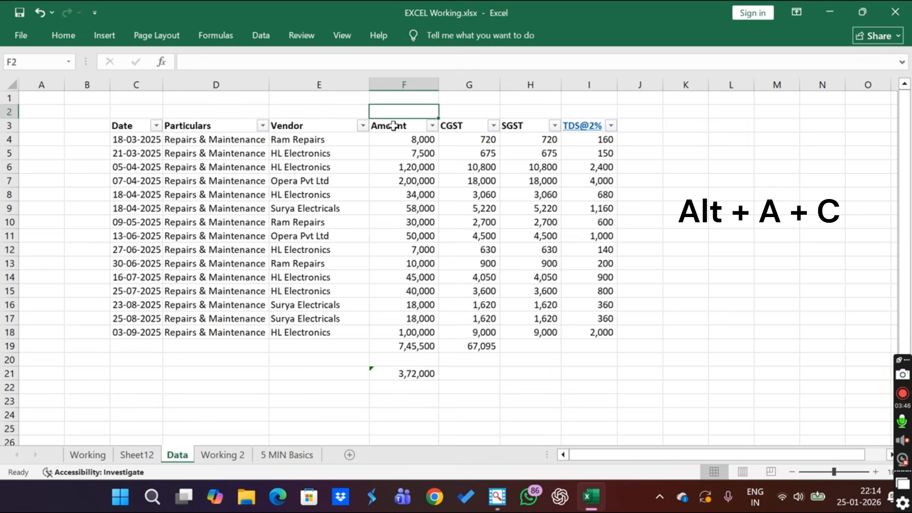
pyautogui.write('=sub')
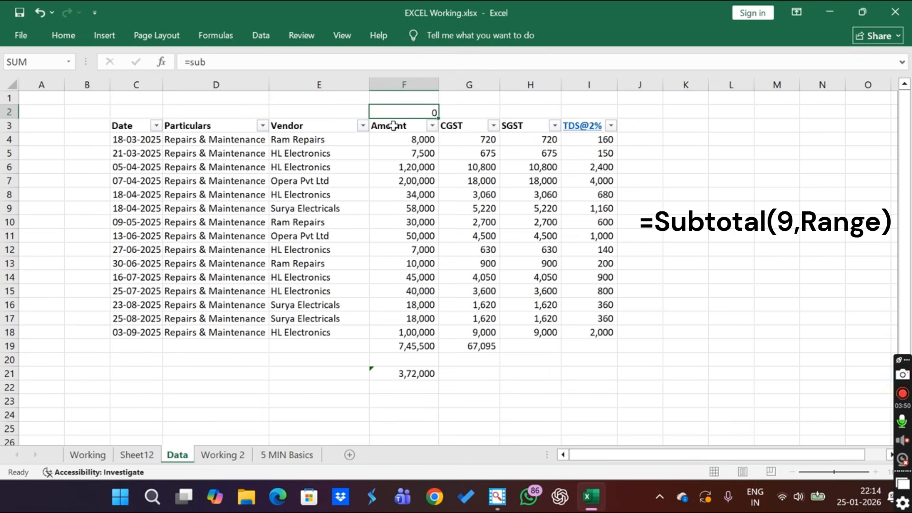
pyautogui.press('Tab')
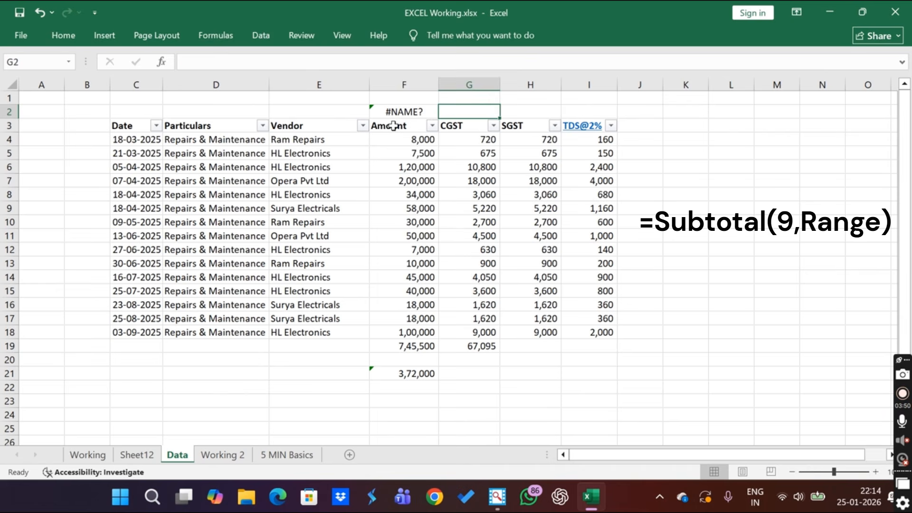
pyautogui.press('Left')
# Step: Enter =SUBTOTAL(9,F4:F18) in cell F2 to total only the visible rows of the Amount column
pyautogui.write('=sub')
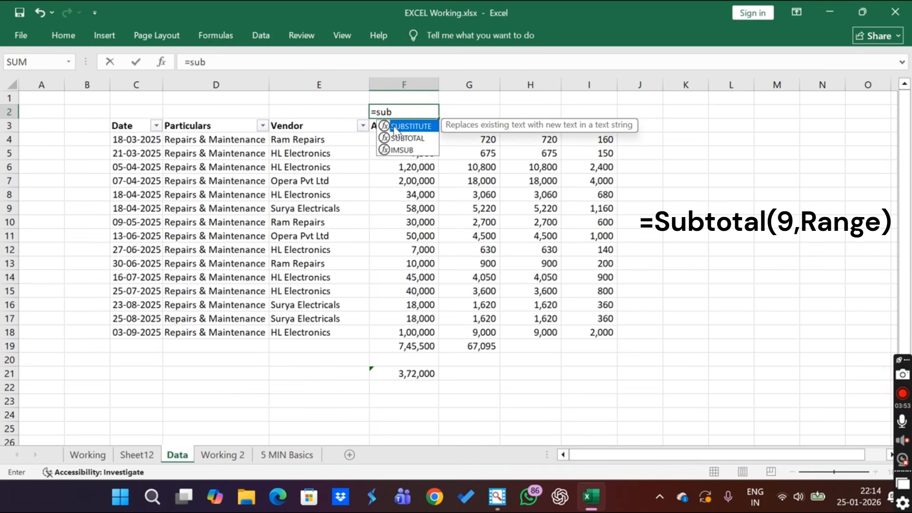
pyautogui.press('Down')
pyautogui.press('Tab')
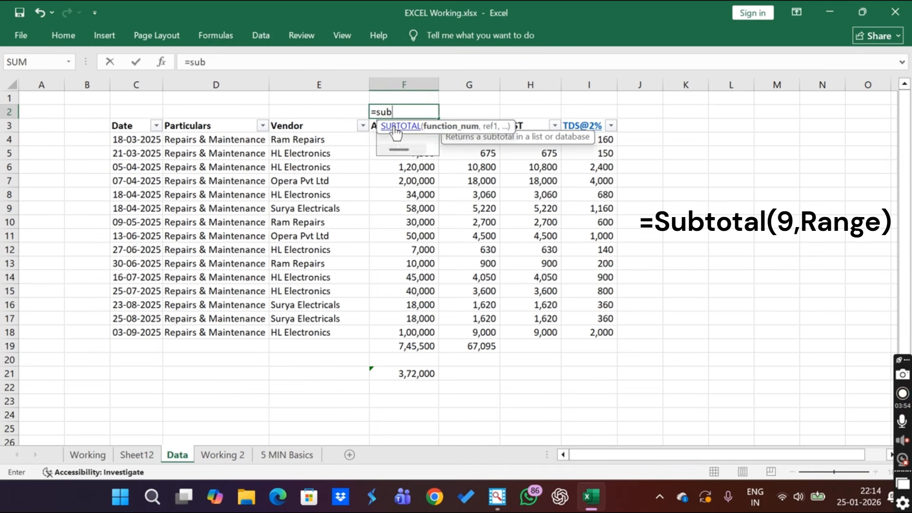
pyautogui.write('9')
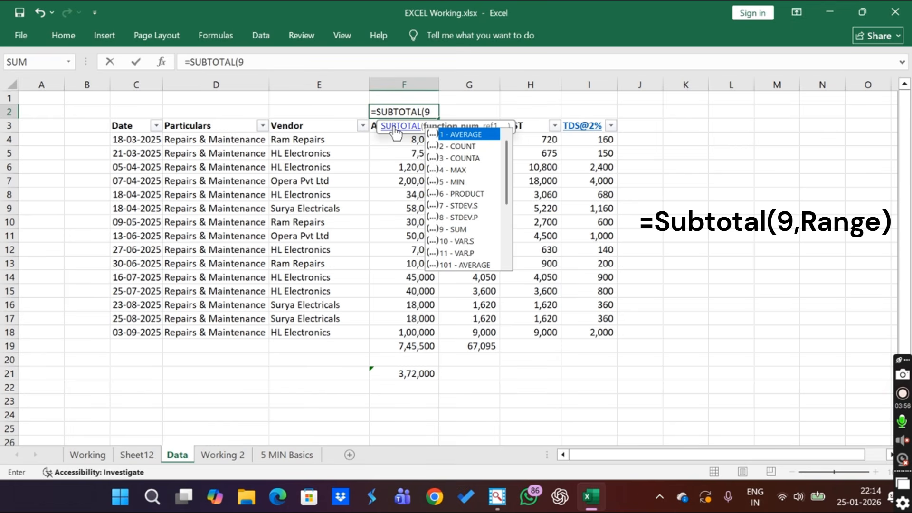
pyautogui.write(',')
pyautogui.click(395, 136)
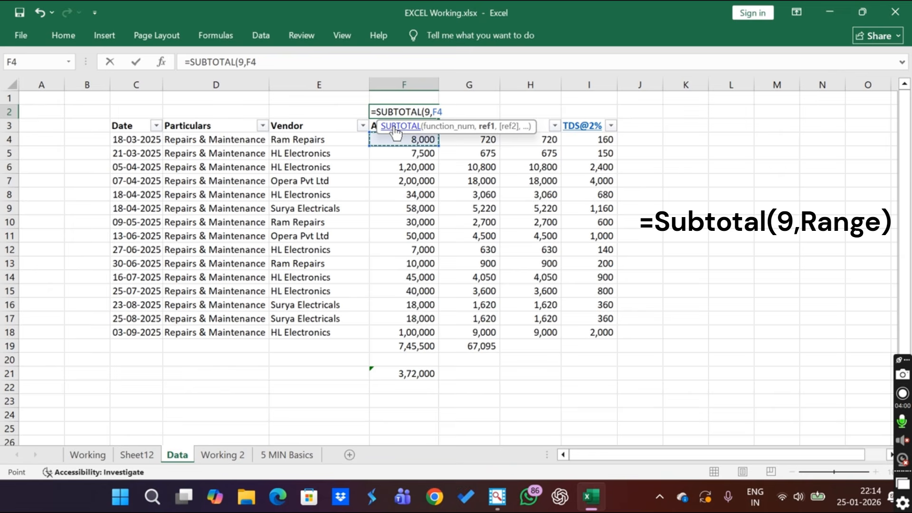
pyautogui.hotkey('ctrl', 'shift', 'Down')
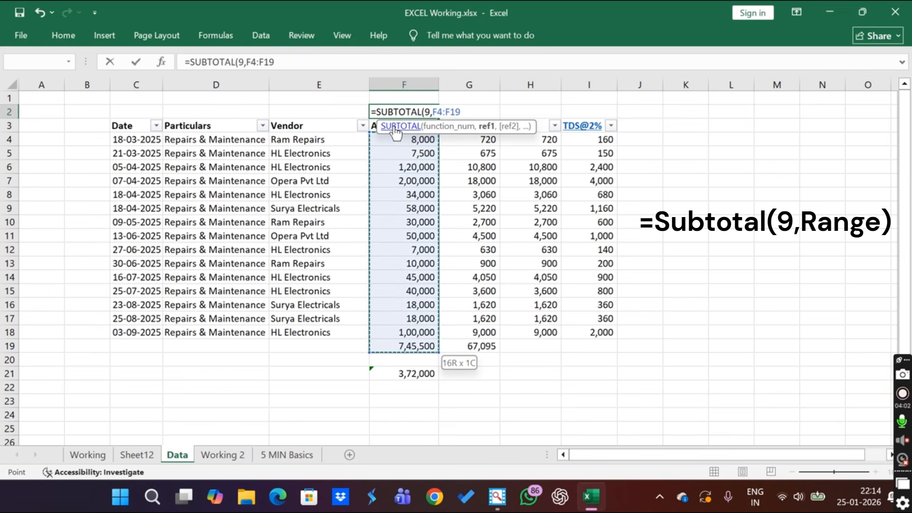
pyautogui.hotkey('shift', 'Up')
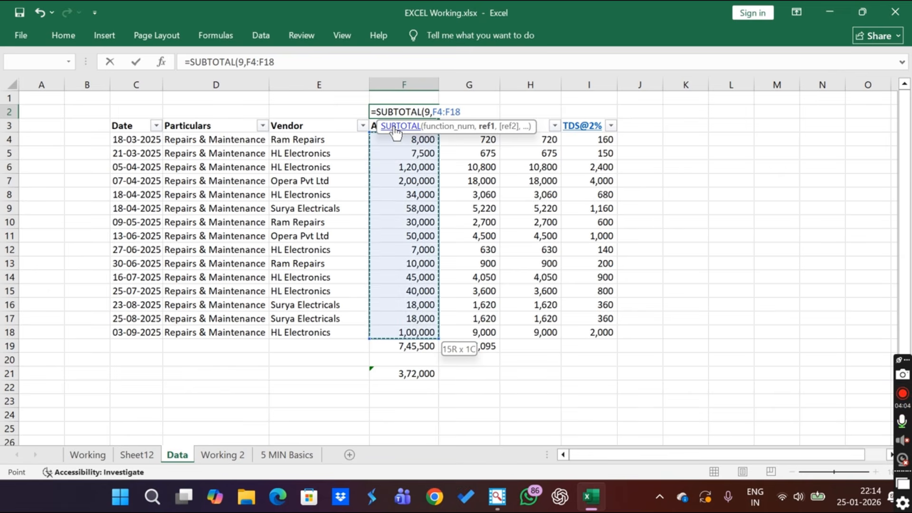
pyautogui.press('Return')
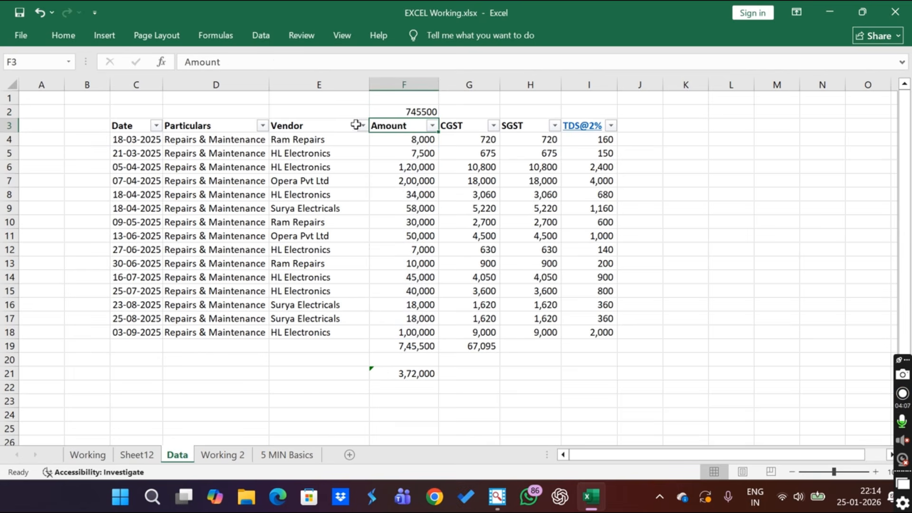
# Step: Filter the Vendor column to Opera Pvt Ltd to test the subtotal in F2
pyautogui.click(363, 126)
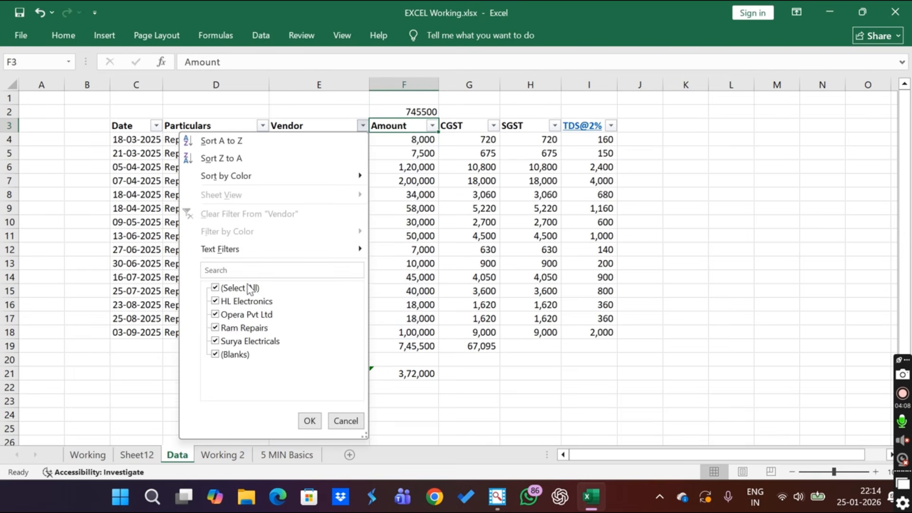
pyautogui.click(246, 288)
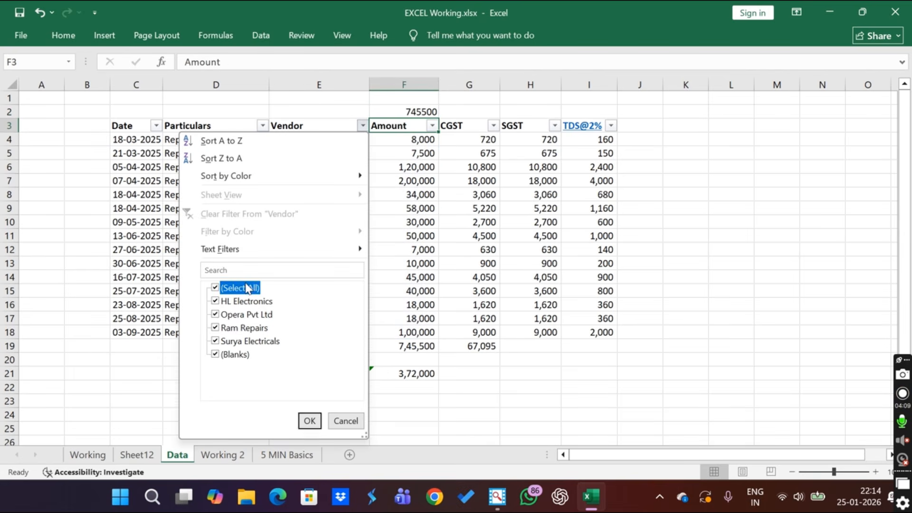
pyautogui.click(239, 316)
pyautogui.press('Return')
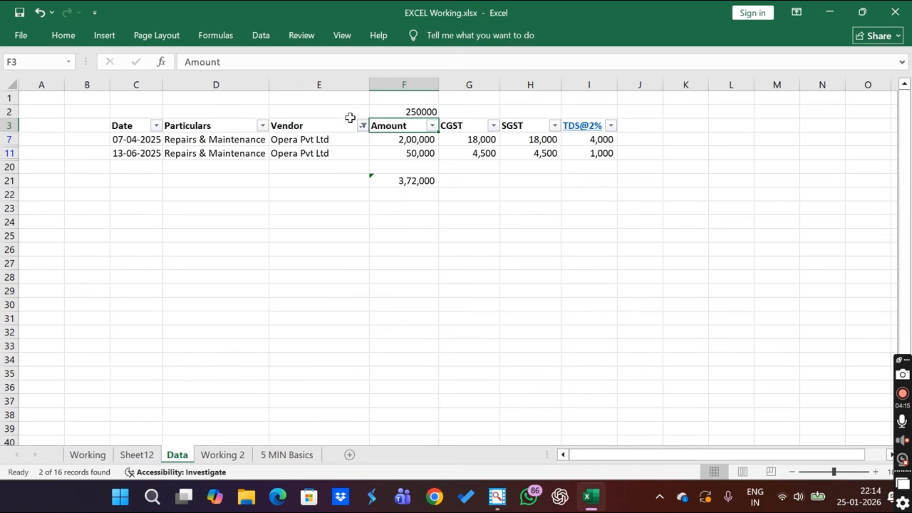
# Step: Switch the Vendor filter to Surya Electricals only and compare the SUM formula in F21 with the subtotal above the Amount header
pyautogui.click(362, 126)
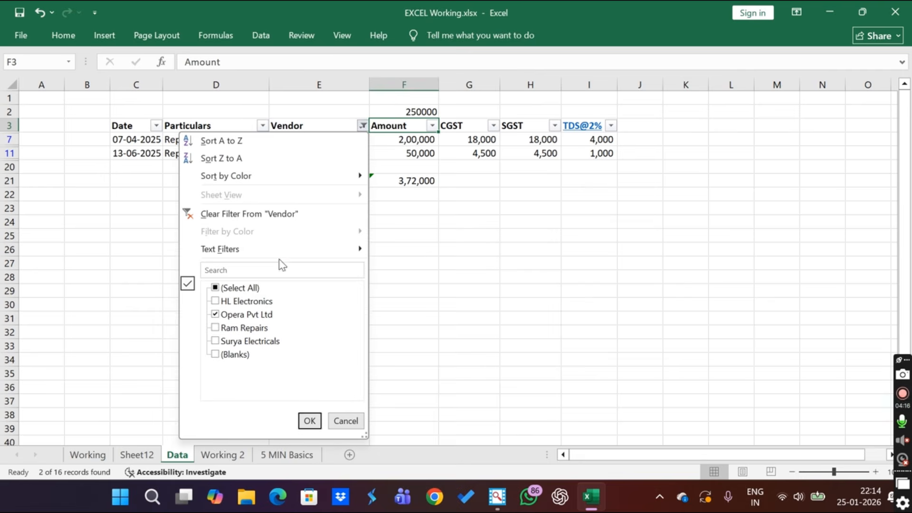
pyautogui.click(255, 289)
pyautogui.click(234, 289)
pyautogui.click(236, 341)
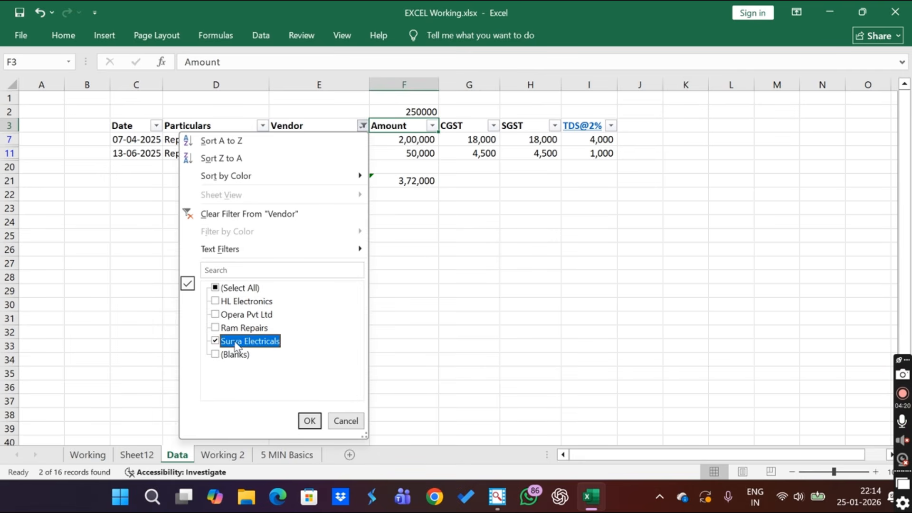
pyautogui.press('Return')
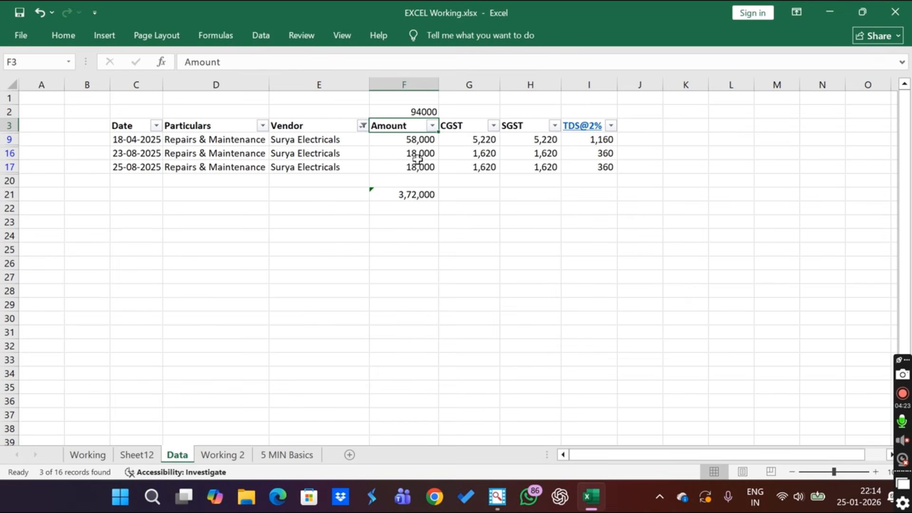
pyautogui.click(403, 196)
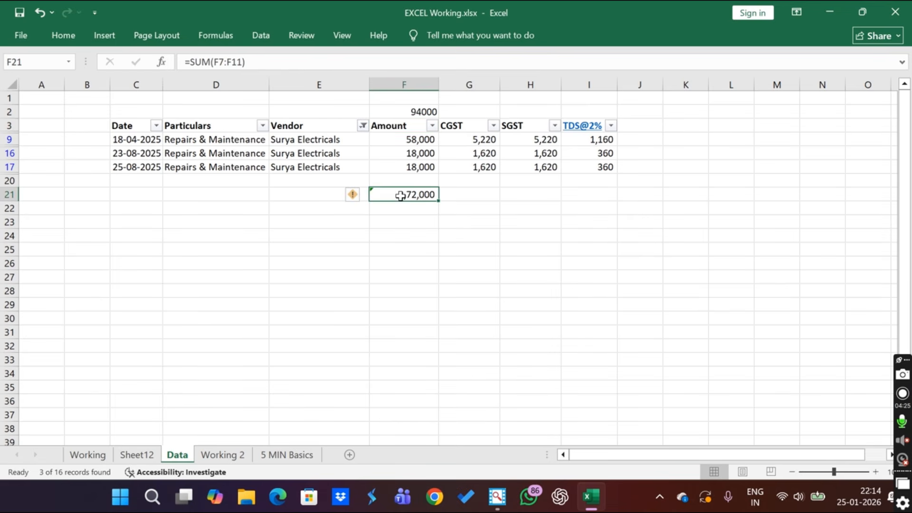
pyautogui.click(399, 126)
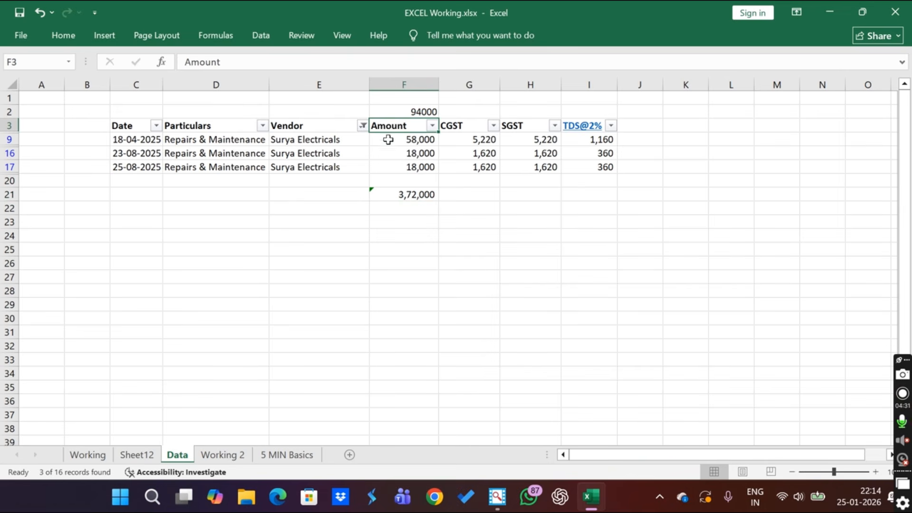